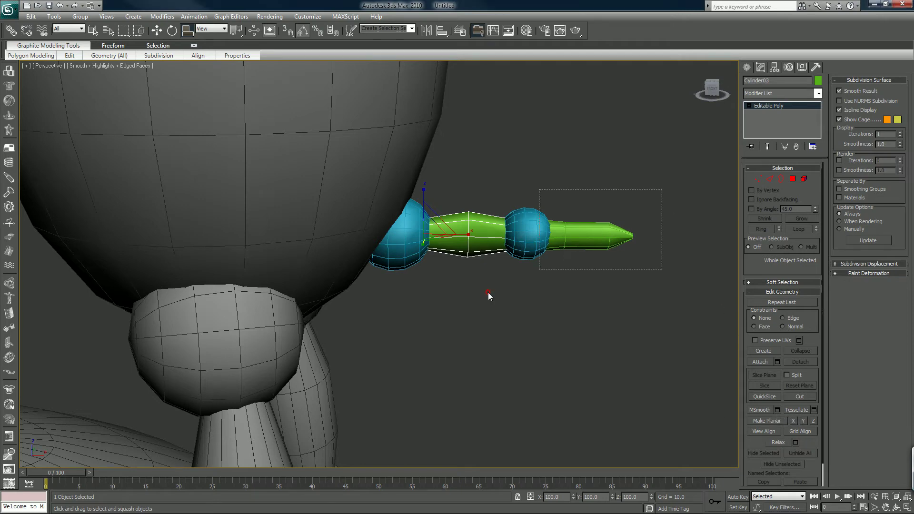
Give the five selected arm and torso parts the near-black custom object color and assign them the grey 07 - Default material
click(819, 80)
click(519, 284)
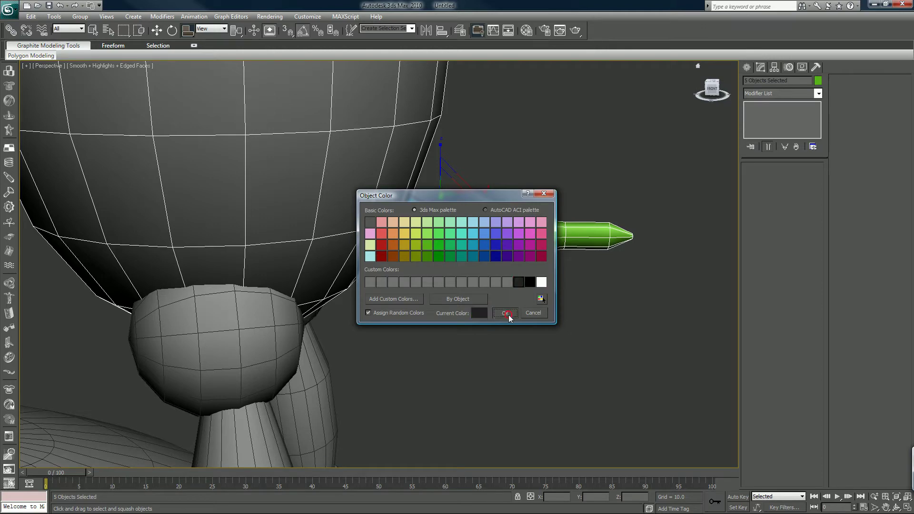
click(507, 313)
click(526, 31)
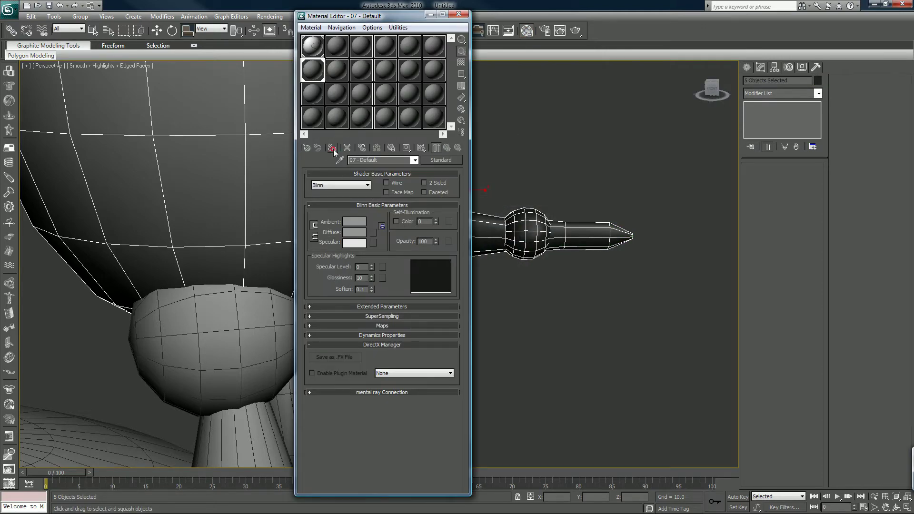
click(332, 148)
click(459, 14)
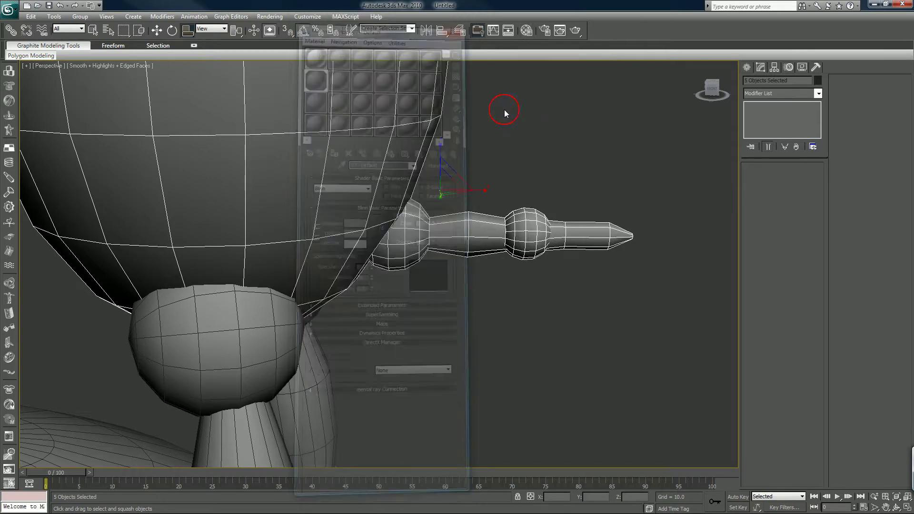
click(520, 152)
Create a 17-sided cylinder with radius about 2.7 and height about 1.4 over the torso in the Left view
scroll(520, 152, down, 7)
scroll(520, 155, down, 5)
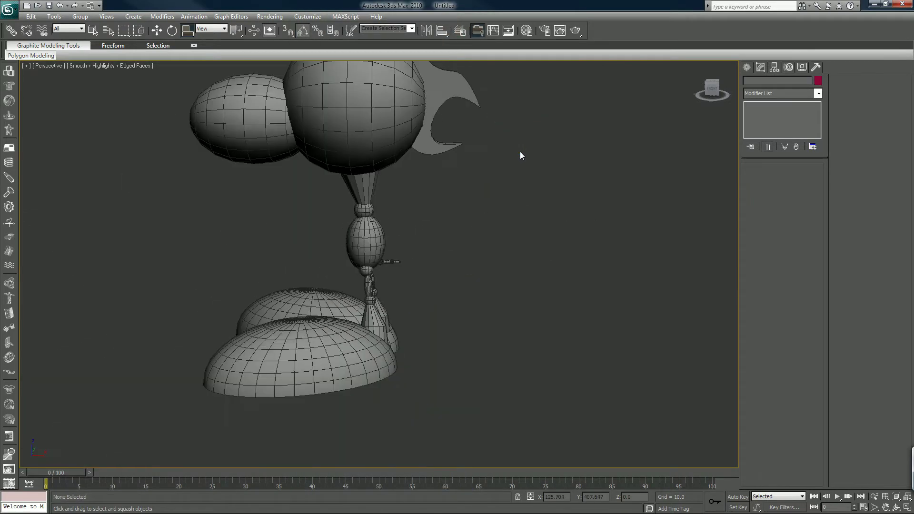
middle_drag(500, 171, 575, 217)
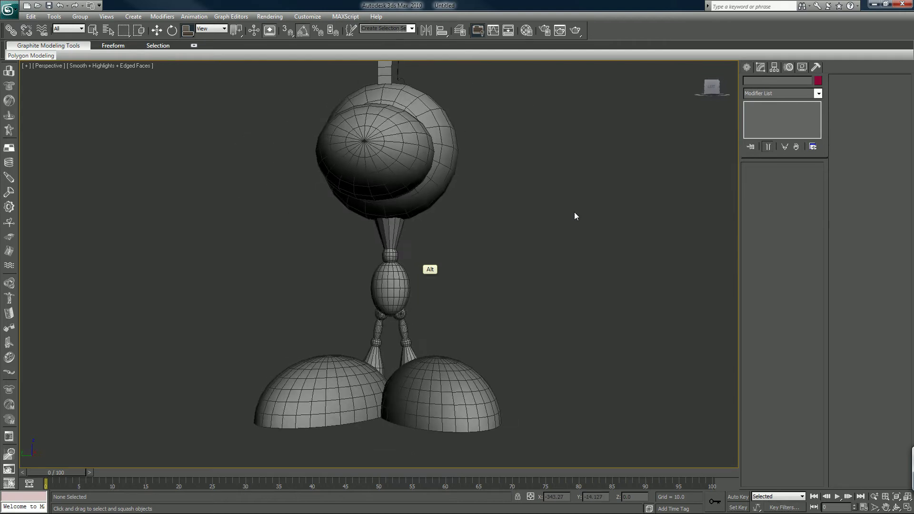
middle_drag(520, 252, 484, 238)
scroll(565, 229, up, 4)
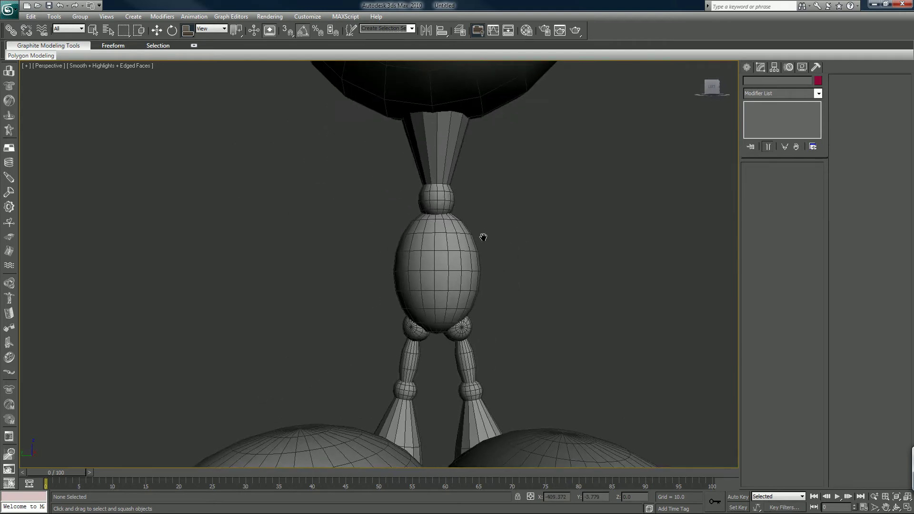
scroll(476, 239, up, 2)
click(747, 68)
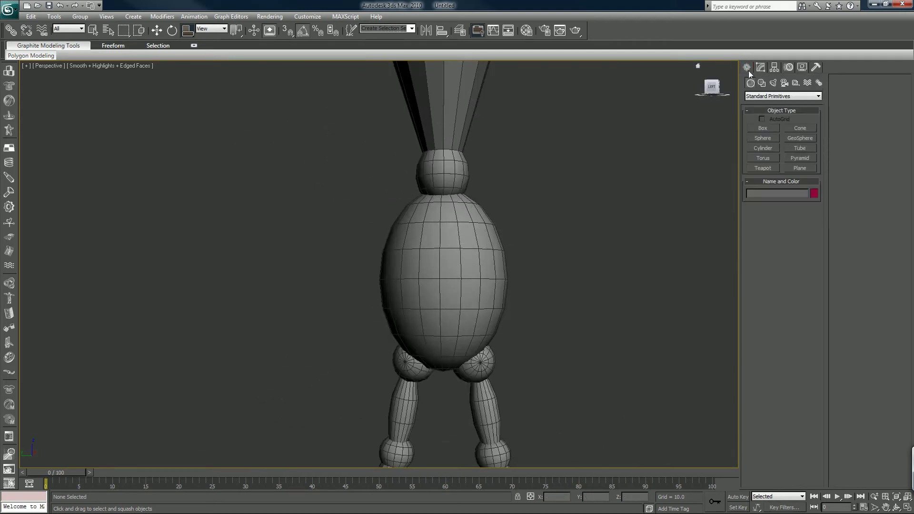
click(763, 149)
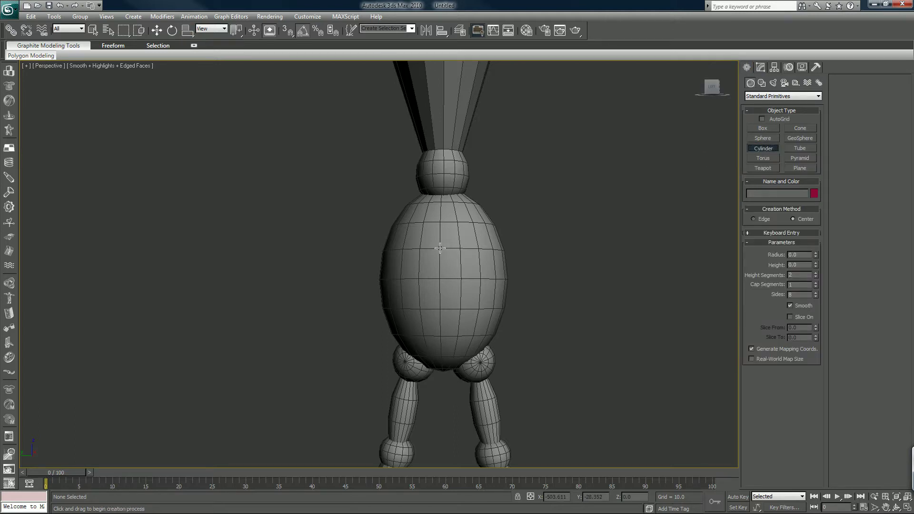
drag(440, 248, 483, 286)
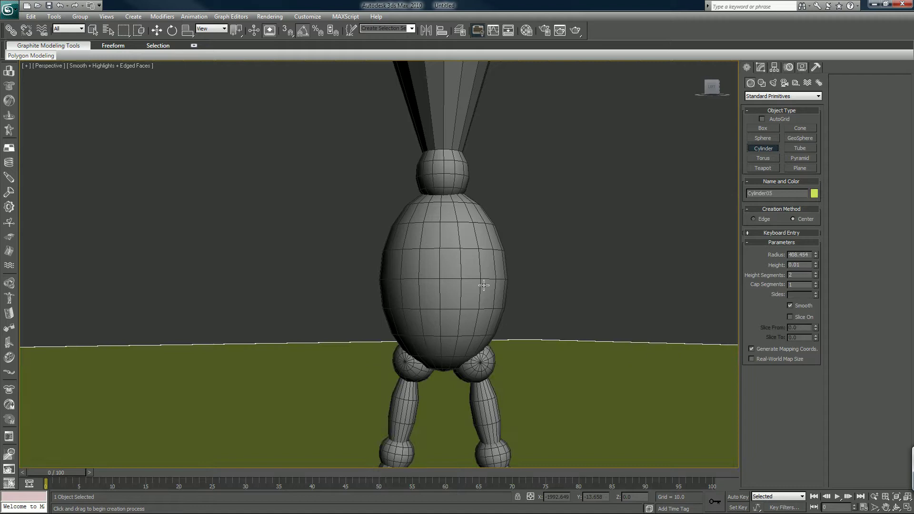
right_click(477, 281)
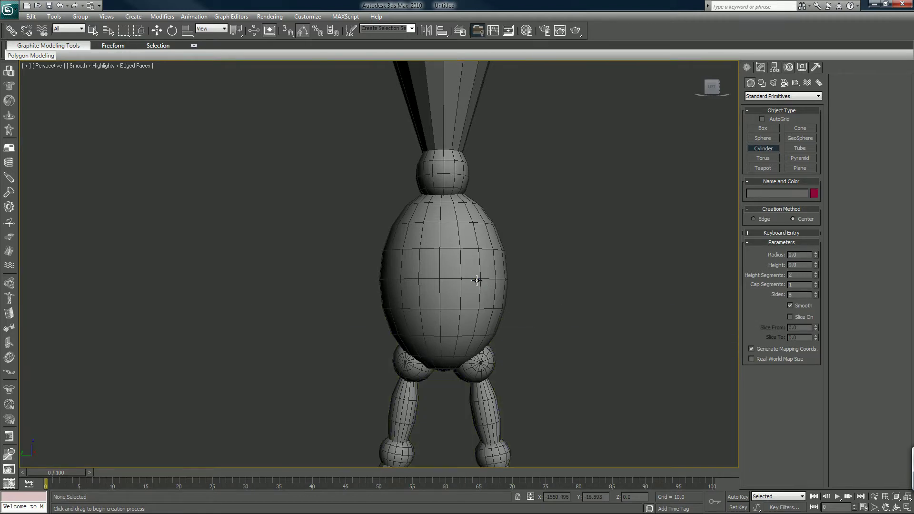
scroll(477, 280, down, 2)
key(alt+w)
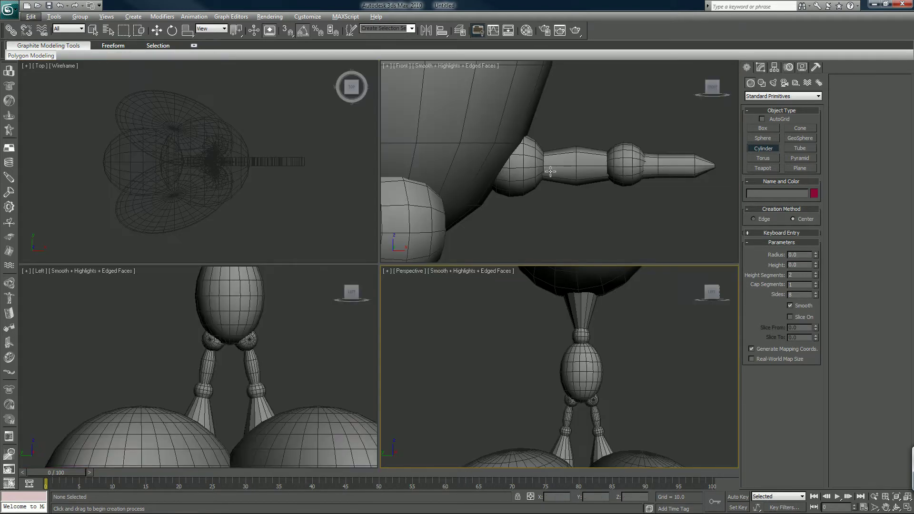
middle_drag(245, 310, 243, 325)
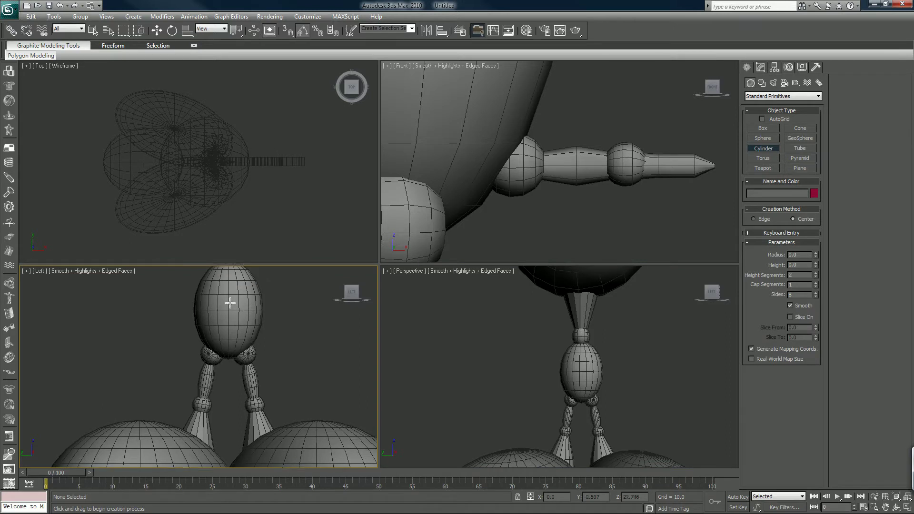
drag(228, 295, 240, 314)
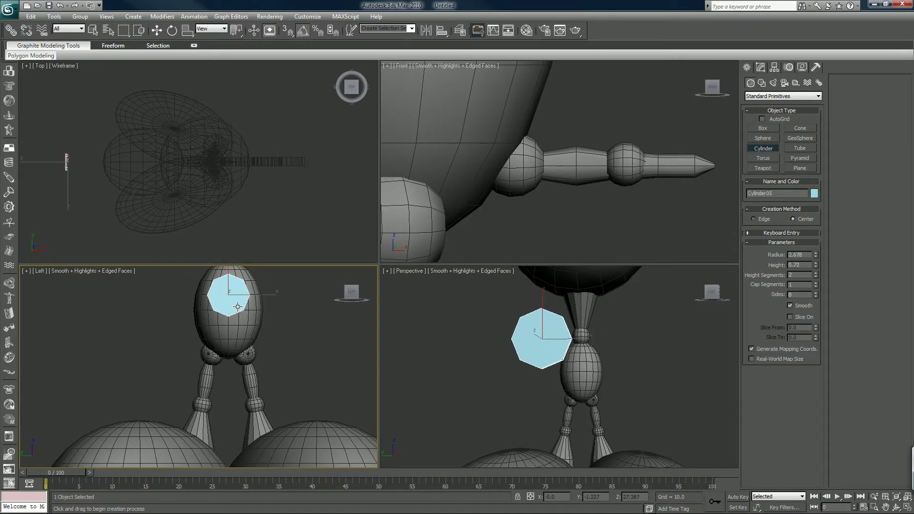
click(301, 305)
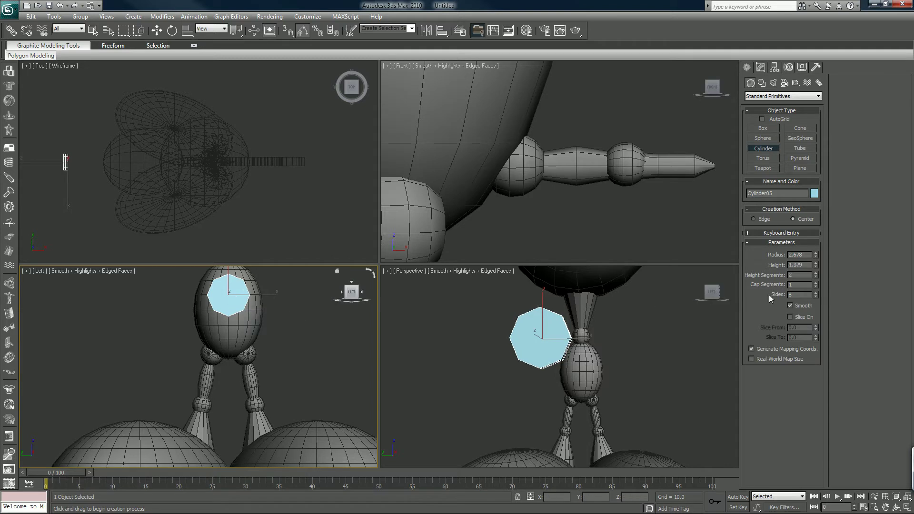
drag(816, 296, 815, 284)
drag(791, 239, 791, 250)
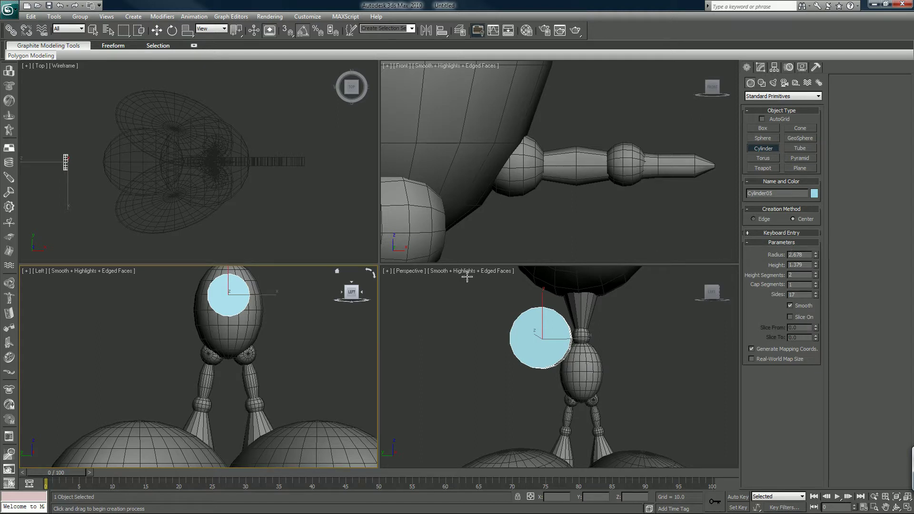
Move the cylinder along X to about 44.2, just in front of the torso, and set its Y position to 0
click(157, 30)
scroll(482, 126, down, 5)
scroll(483, 127, down, 3)
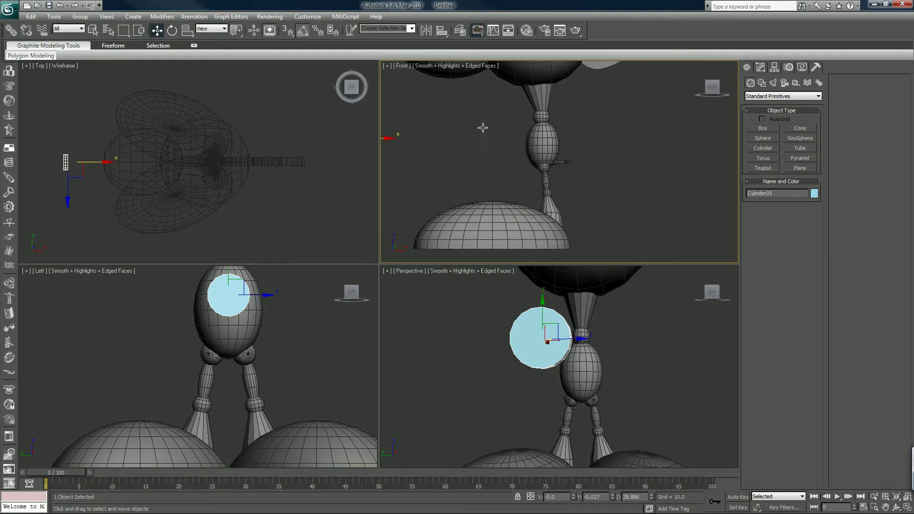
scroll(451, 138, down, 3)
drag(438, 144, 548, 144)
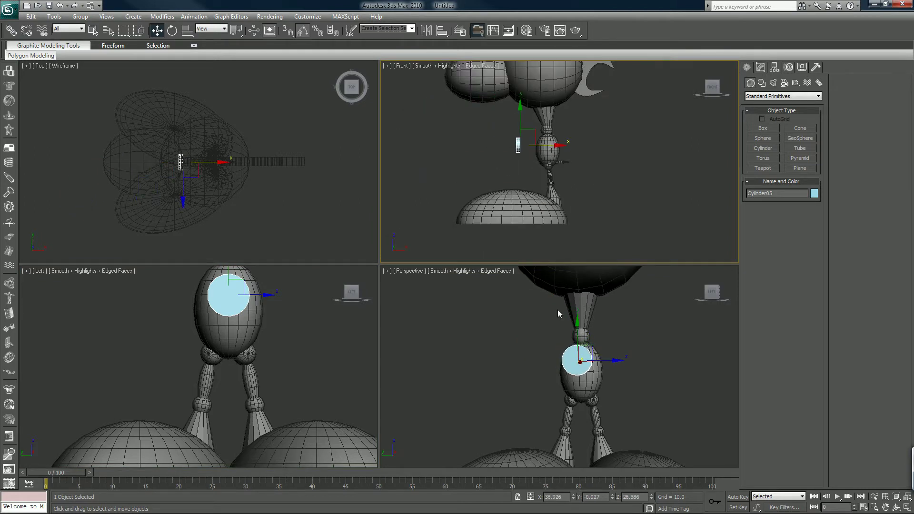
right_click(613, 498)
scroll(517, 193, up, 5)
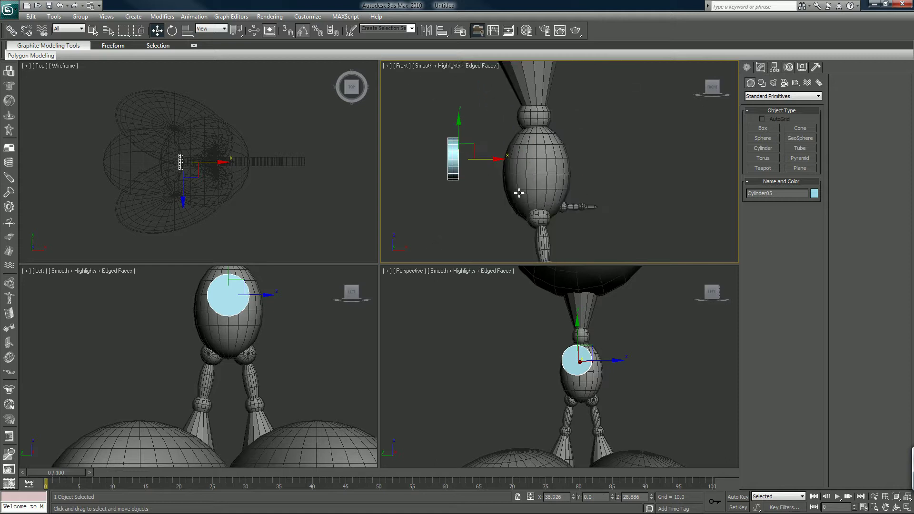
drag(441, 157, 500, 172)
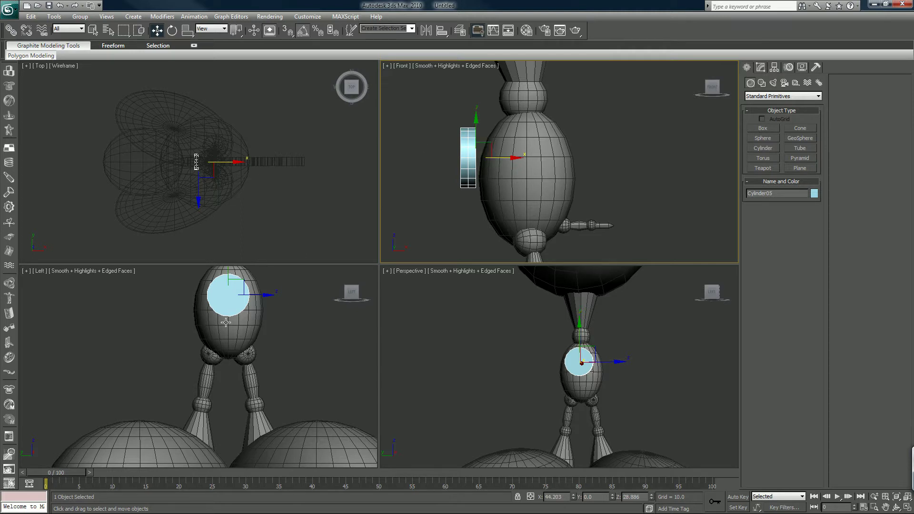
Lower the cylinder to the middle of the torso at Z about 27 and push it partly into the surface, at X about 45.5
middle_drag(221, 334, 219, 392)
drag(224, 320, 224, 335)
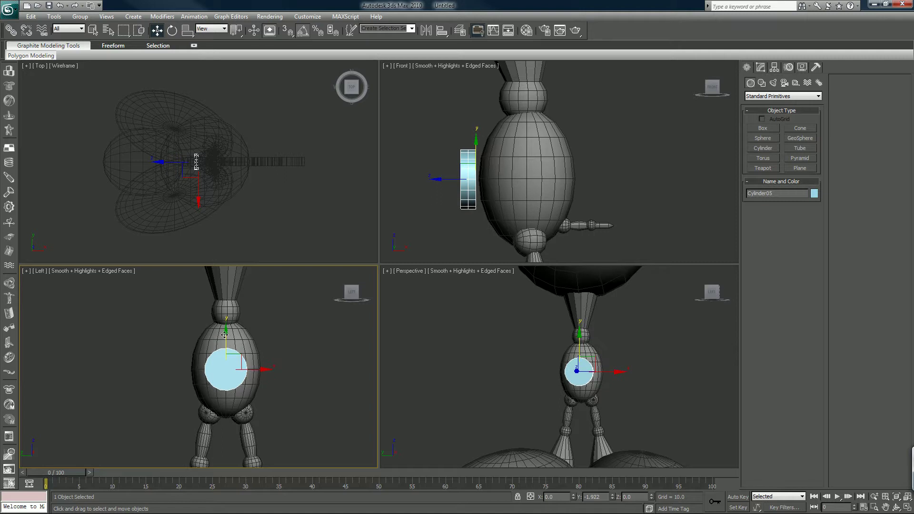
middle_drag(436, 201, 556, 177)
scroll(478, 187, up, 4)
drag(549, 154, 588, 171)
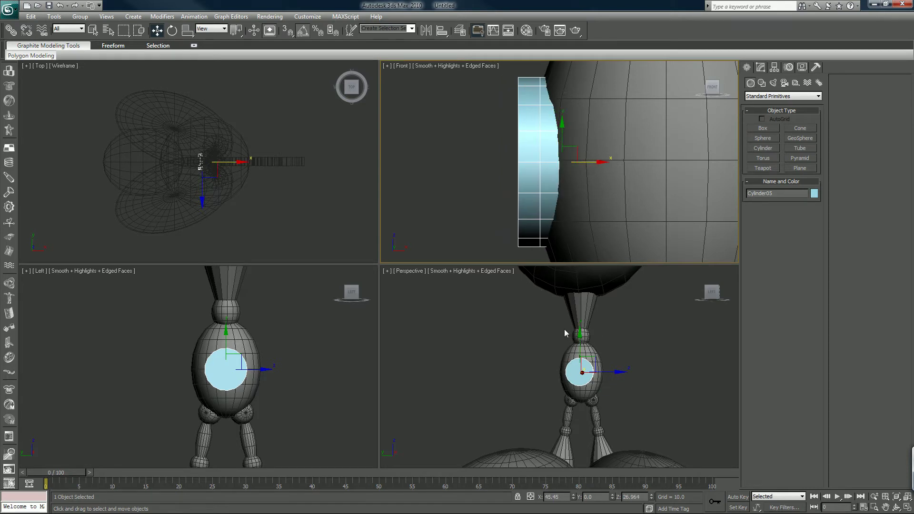
Convert the cylinder to an Editable Poly and select its front cap polygon
right_click(525, 212)
mouse_move(571, 300)
click(643, 305)
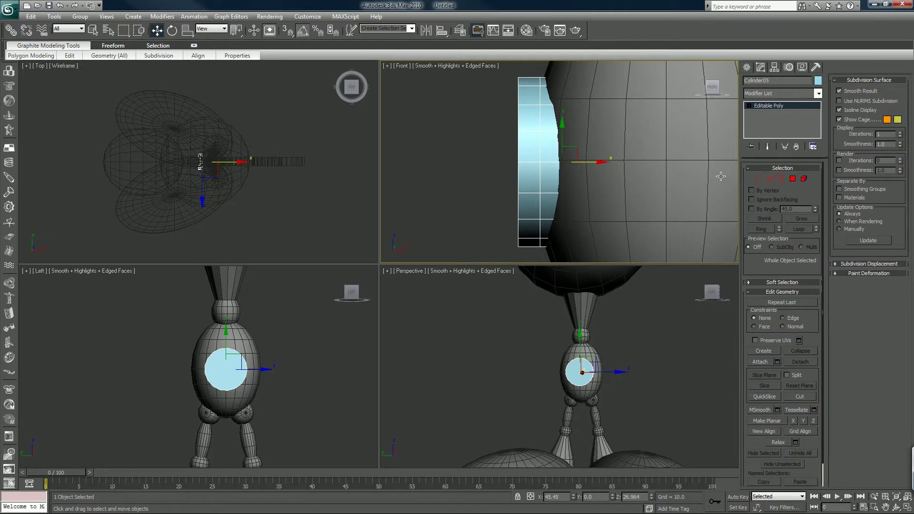
click(793, 178)
click(581, 373)
key(alt+w)
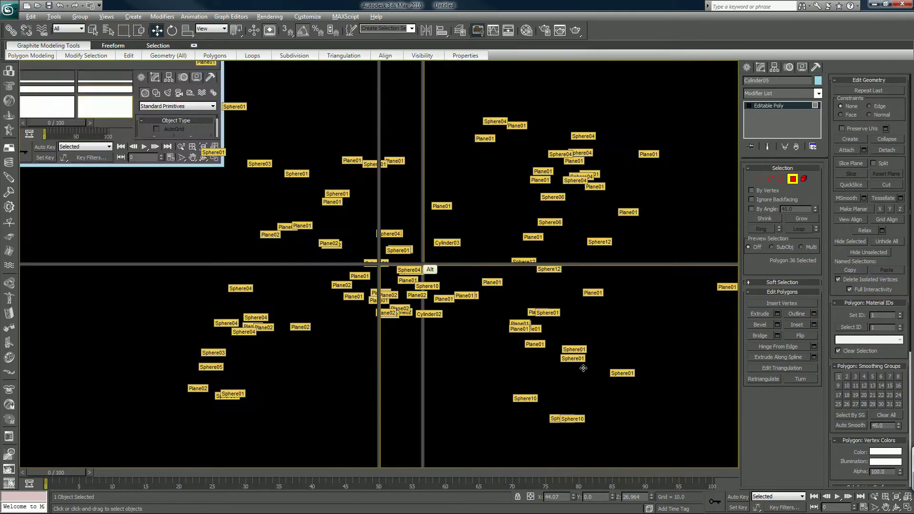
alt+middle_drag(539, 315, 458, 288)
scroll(506, 324, up, 3)
scroll(458, 289, down, 4)
Try shaded highlighting of selected faces on the cylinder's side polygons, and return to outline highlighting with the front cap reselected
key(F2)
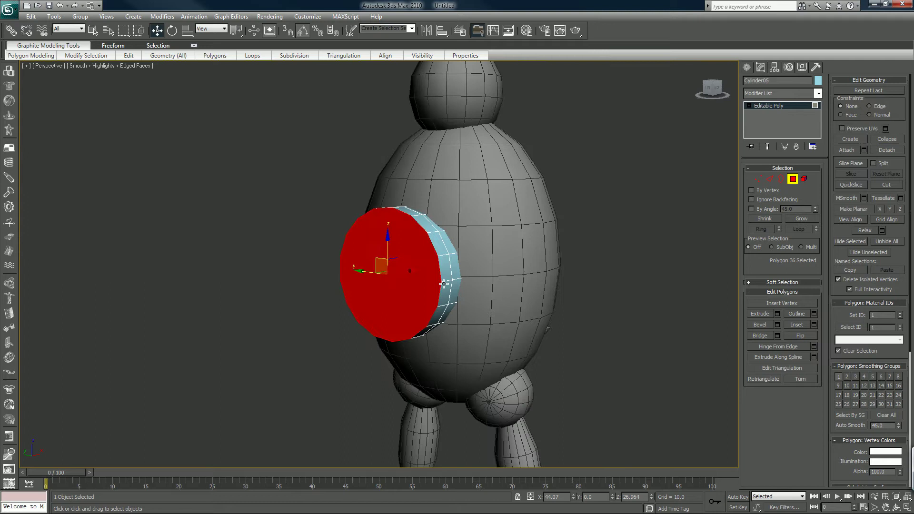
click(437, 247)
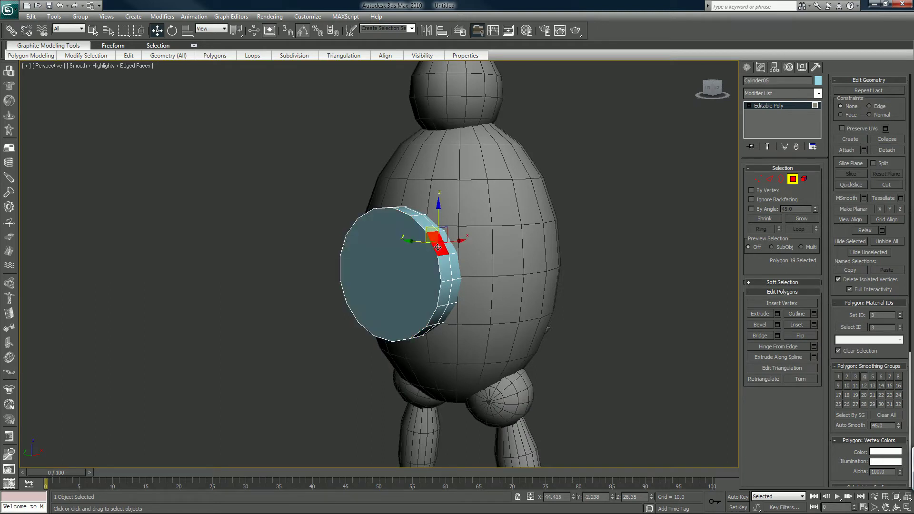
click(446, 267)
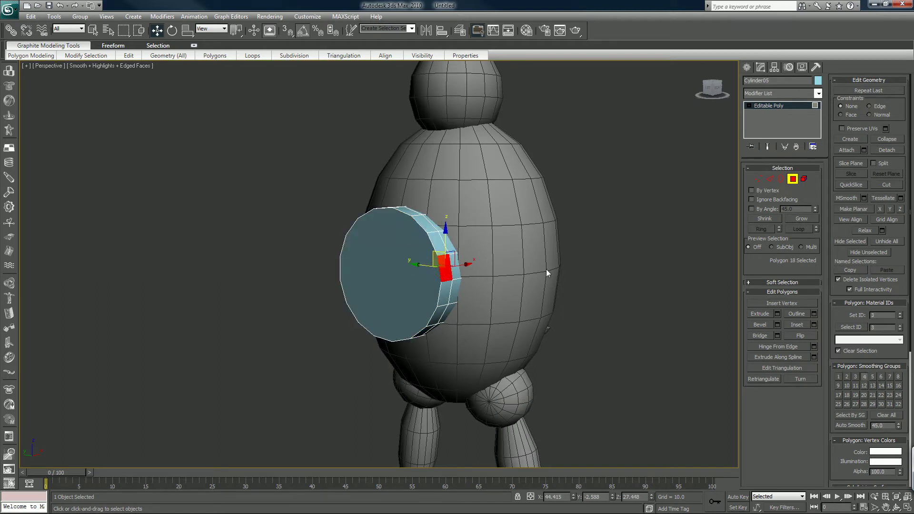
ctrl+click(430, 291)
key(F2)
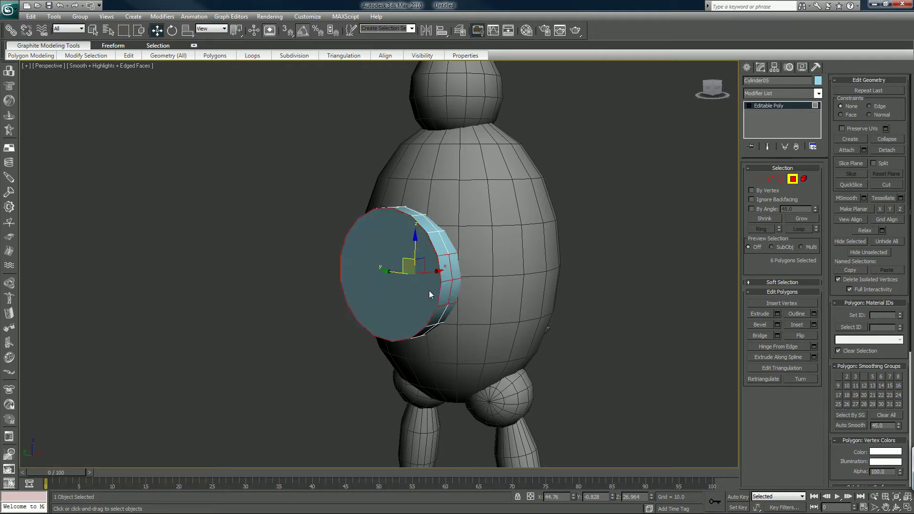
click(395, 288)
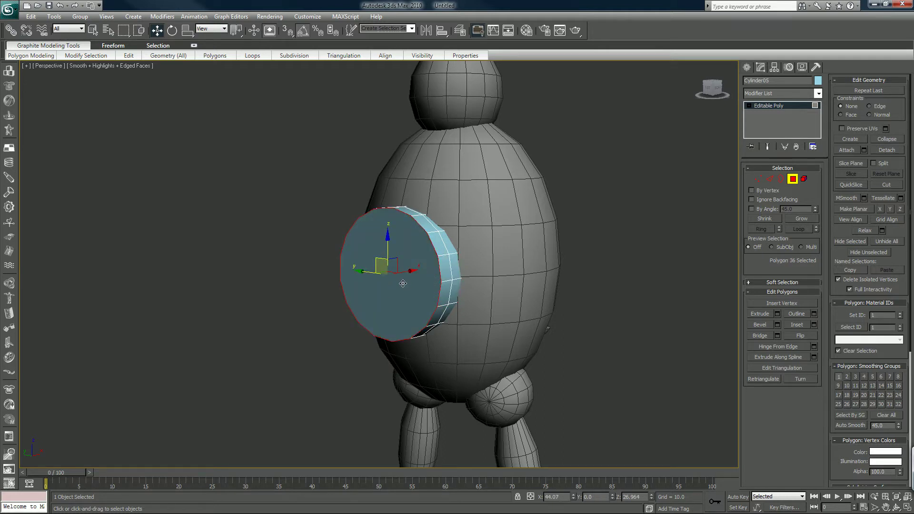
Bevel the front cap as a group with height 0 and outline amount -0.75, and apply it
scroll(392, 282, up, 3)
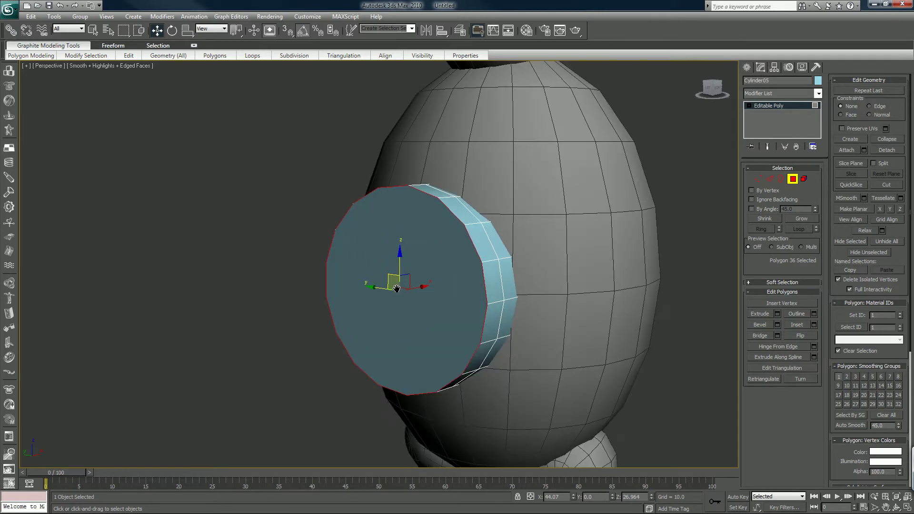
click(778, 326)
right_click(621, 232)
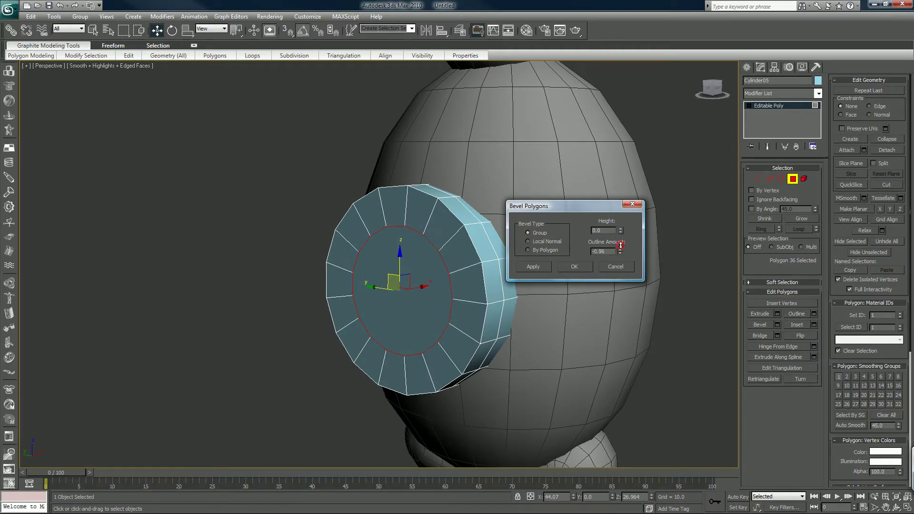
drag(620, 251, 622, 245)
click(534, 268)
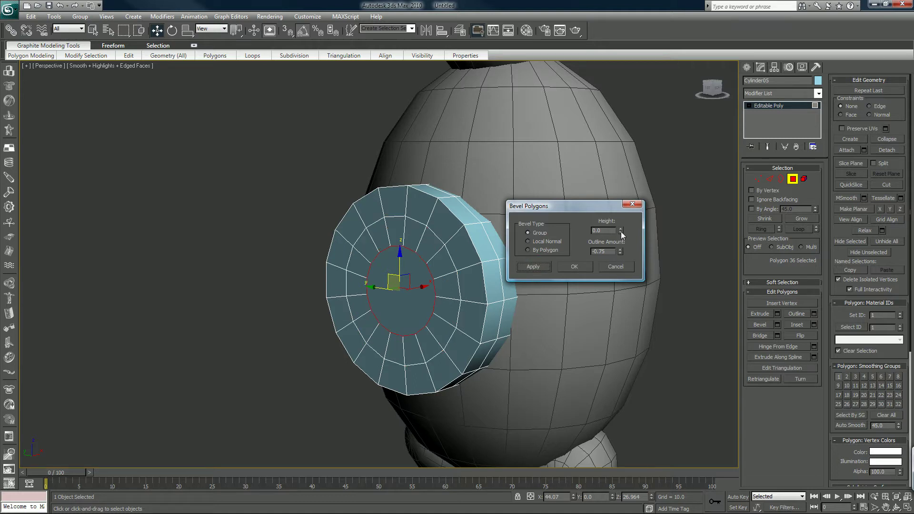
Recess the inner cap with a second bevel of height -0.29 and outline amount -0.18, and leave polygon editing
mouse_move(620, 250)
mouse_down()
mouse_move(622, 220)
mouse_move(620, 244)
mouse_up()
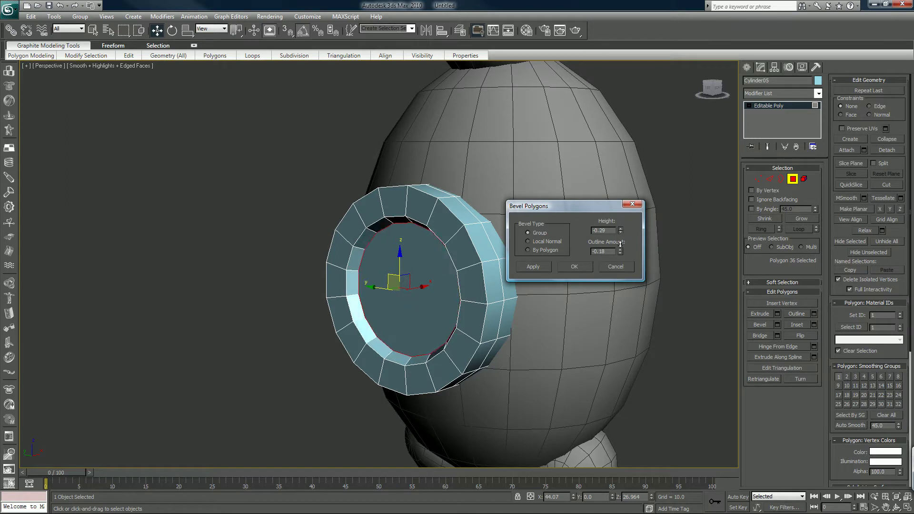
click(568, 268)
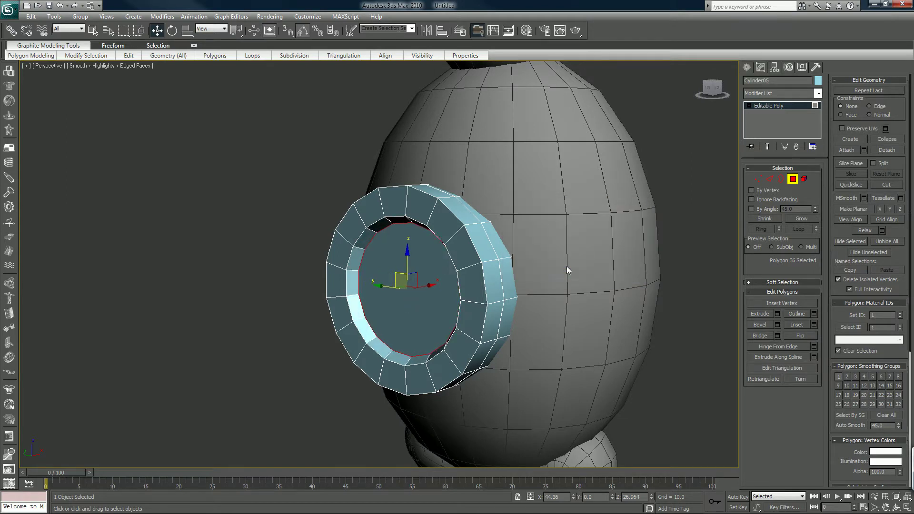
click(793, 180)
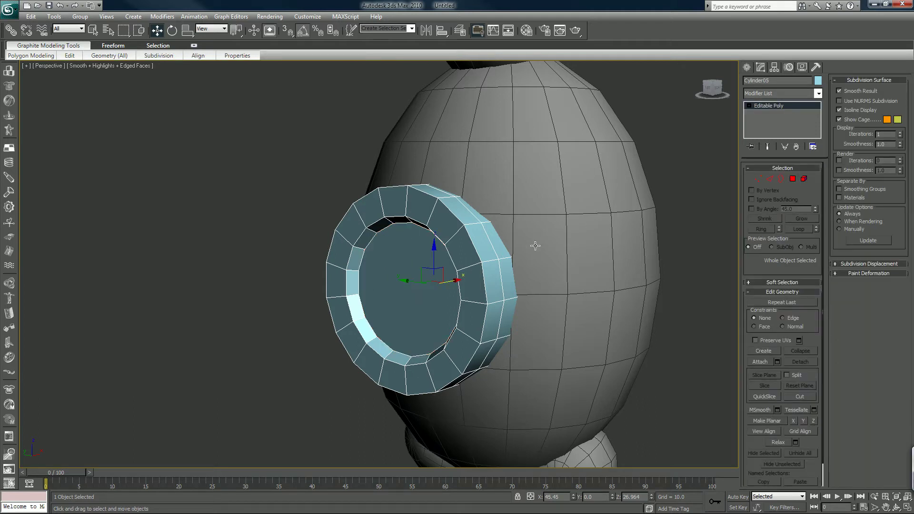
scroll(536, 246, down, 3)
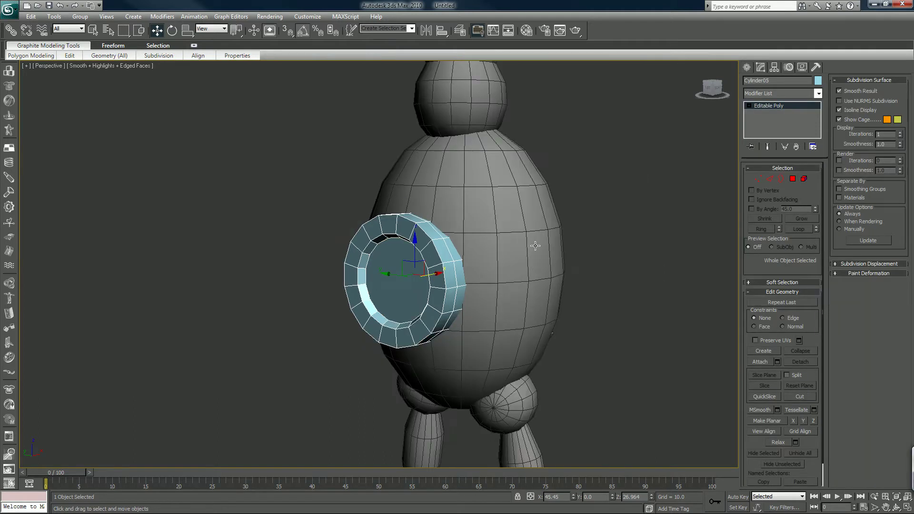
Set the recessed disc's object color to the near-black custom color and deselect the disc
click(818, 80)
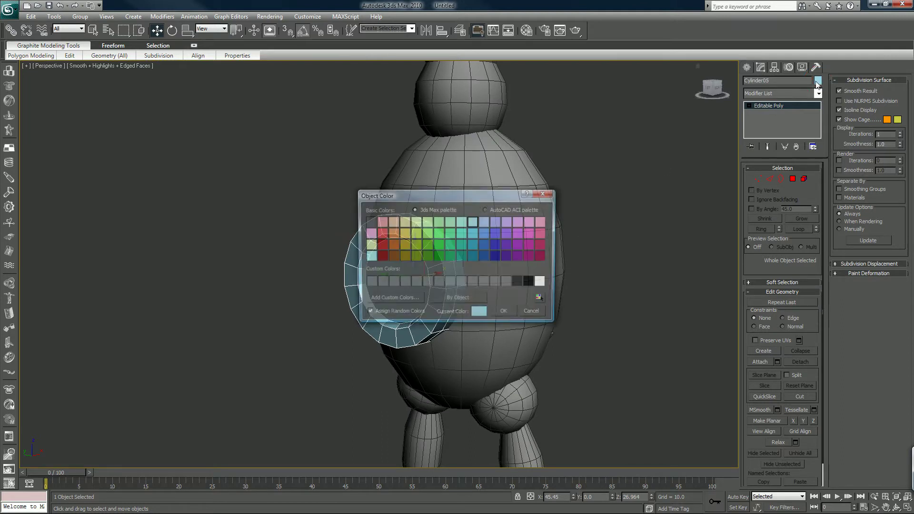
click(522, 279)
click(504, 313)
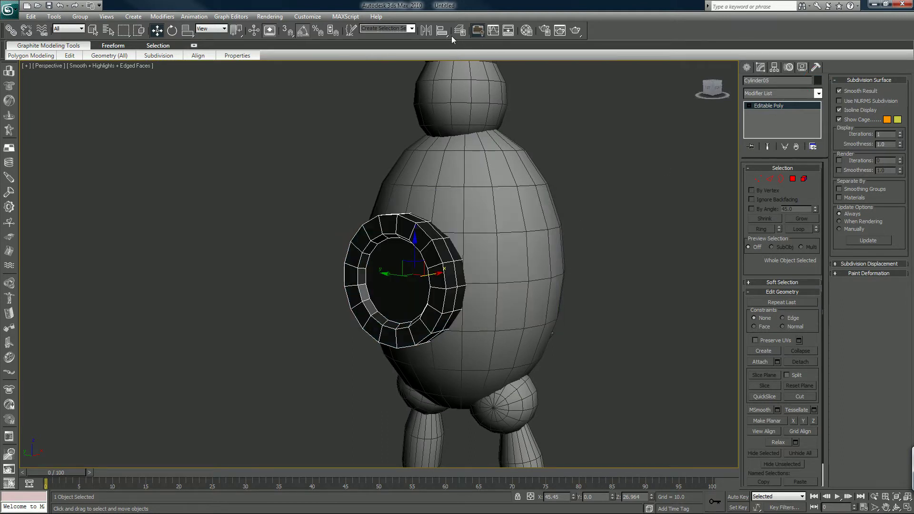
click(524, 31)
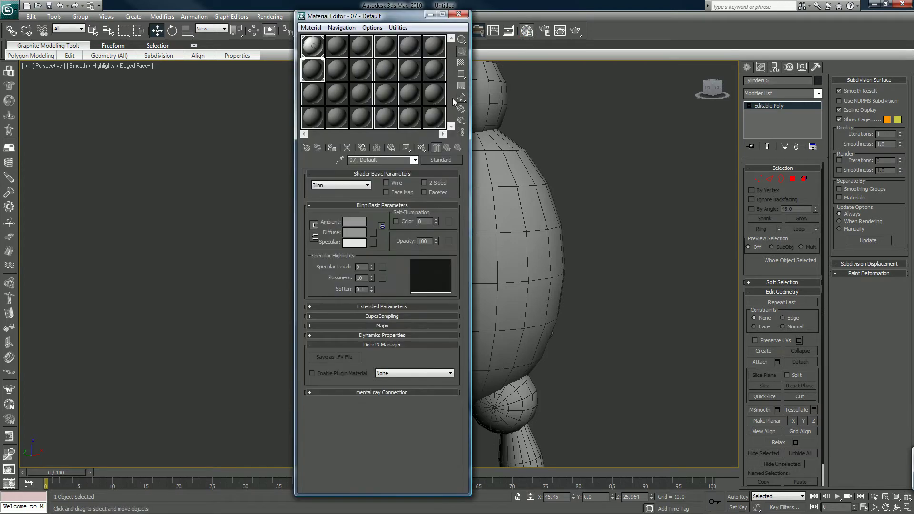
click(459, 14)
click(624, 205)
Link the tail parts in a chain from the tip up to the torso, and link the recessed disc to the torso
scroll(604, 222, down, 10)
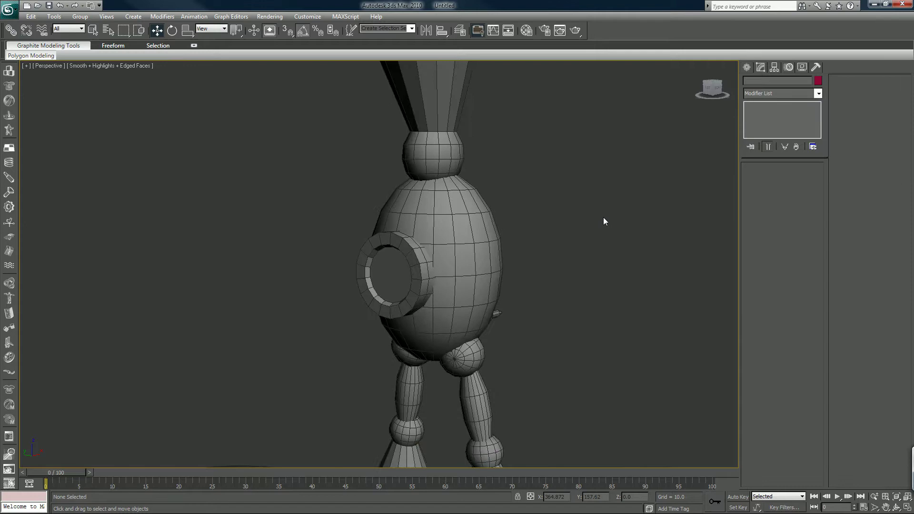
alt+middle_drag(601, 217, 539, 211)
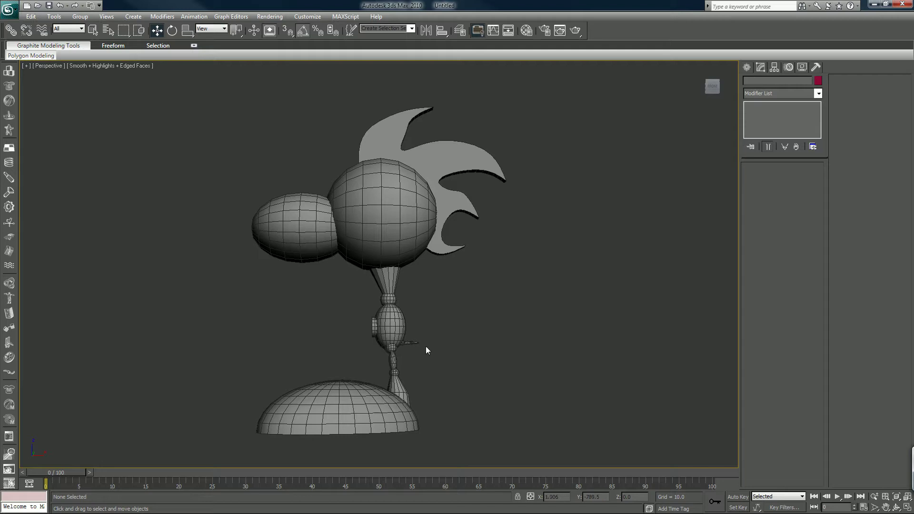
scroll(429, 332, up, 6)
middle_drag(430, 315, 418, 276)
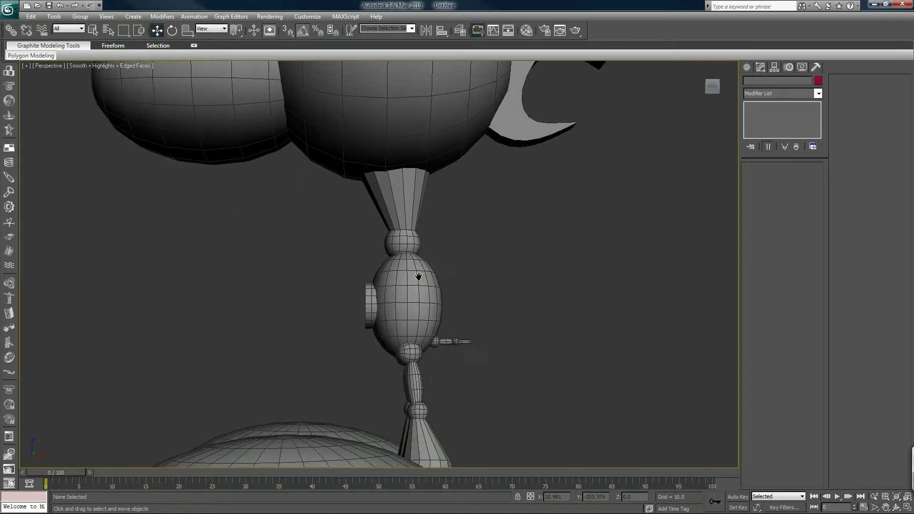
scroll(402, 235, up, 5)
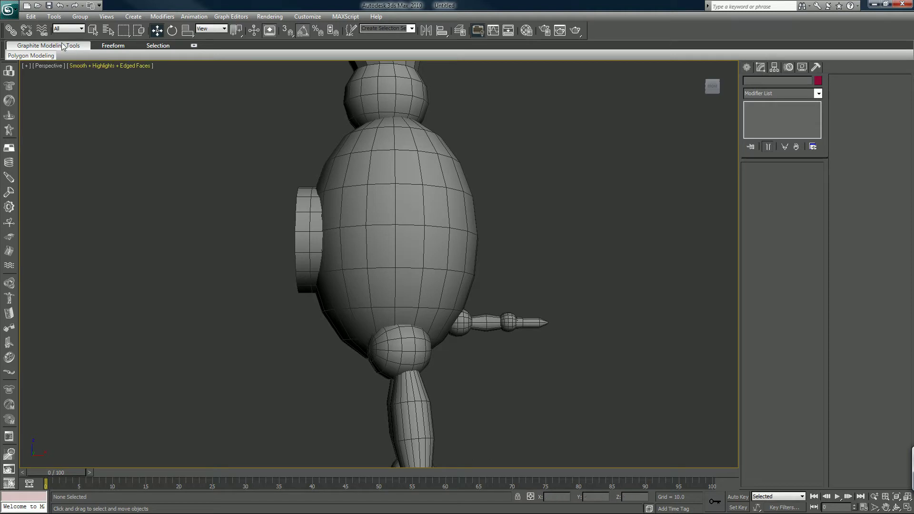
click(11, 30)
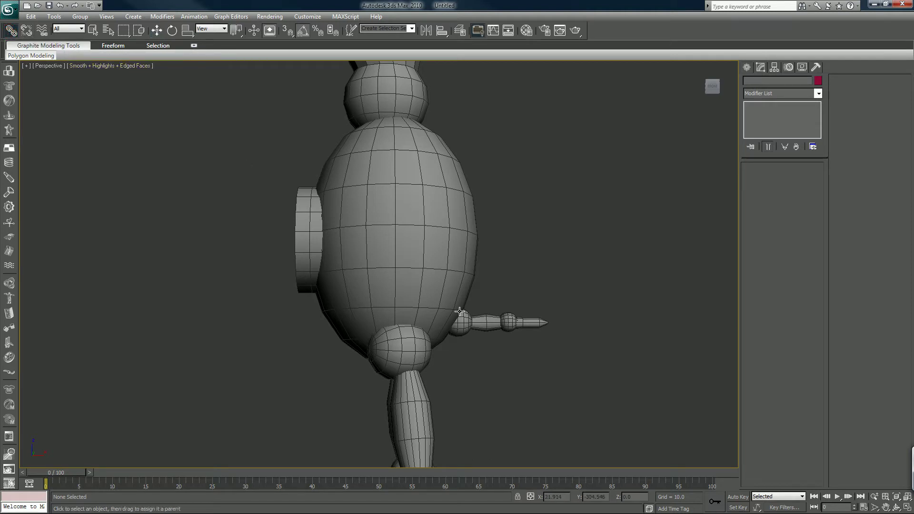
click(513, 324)
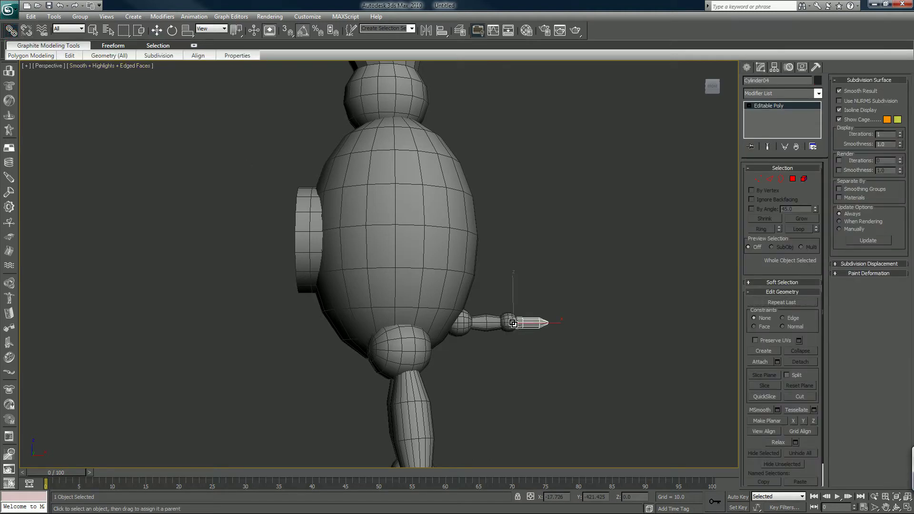
drag(513, 324, 461, 328)
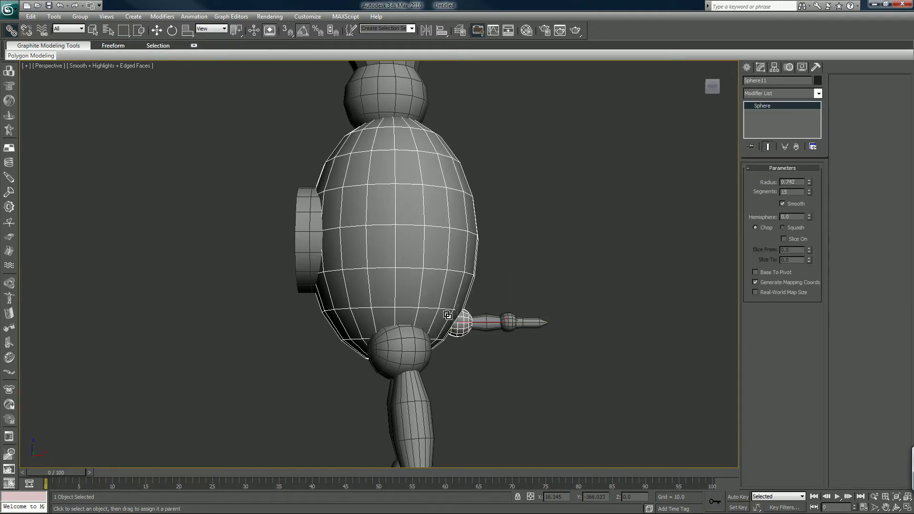
drag(300, 247, 350, 274)
Link the parts of both legs in sequence, from the feet up through the knee and hip spheres to the torso
scroll(371, 341, down, 5)
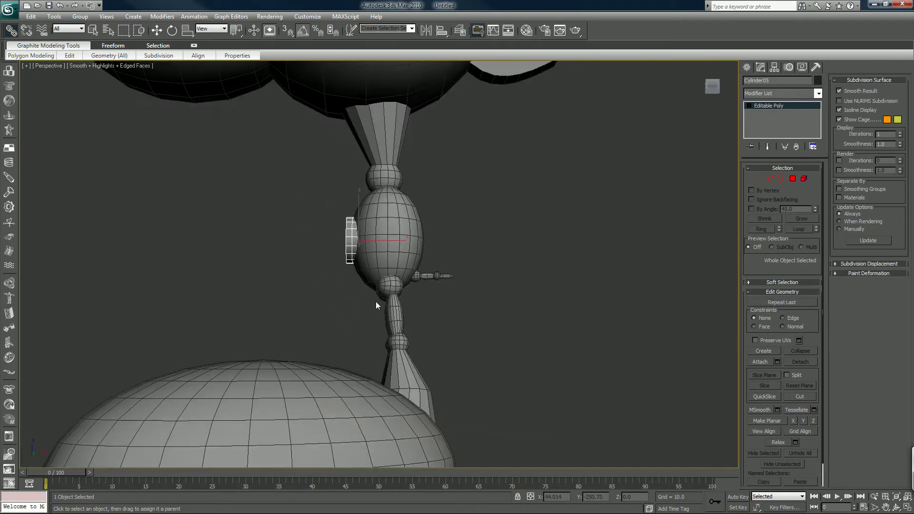
alt+middle_drag(374, 334, 458, 352)
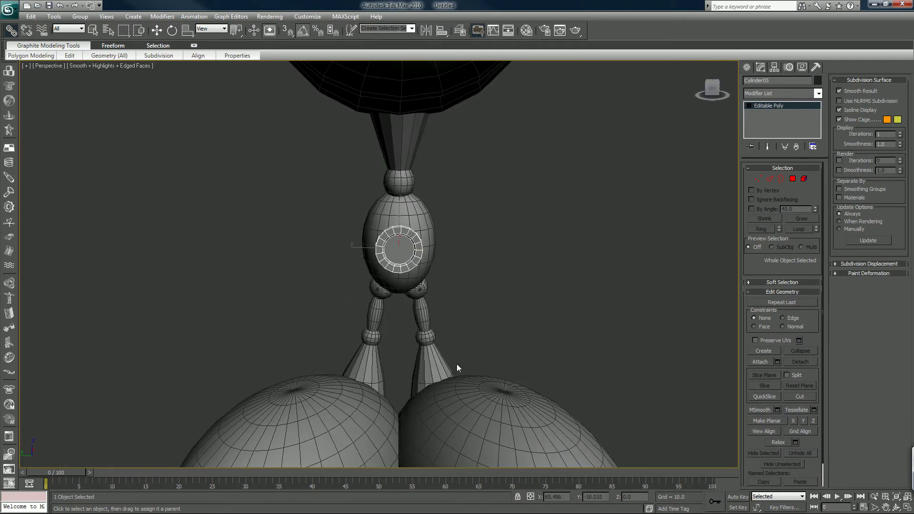
drag(450, 381, 417, 291)
drag(329, 399, 425, 272)
click(373, 289)
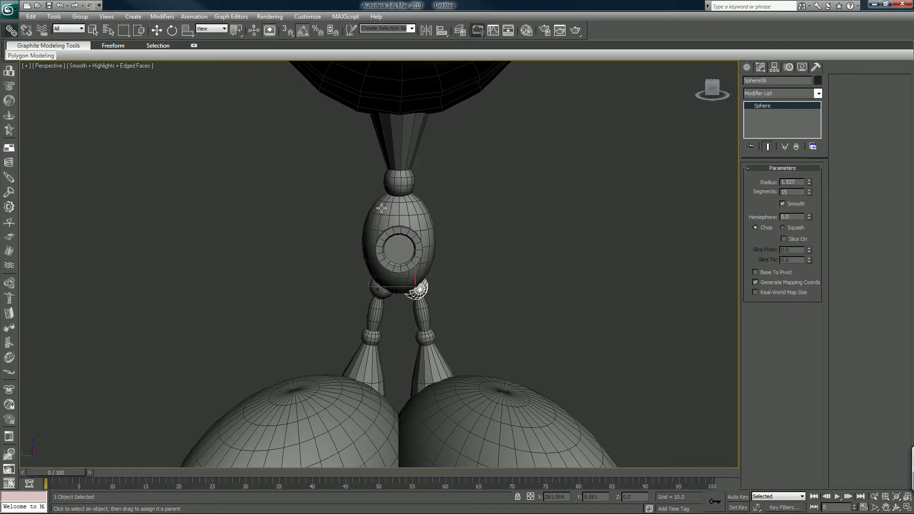
Link the hair and nose to the head, the head to the neck, and the neck parts down to the torso
scroll(382, 209, down, 3)
alt+middle_drag(382, 209, 355, 216)
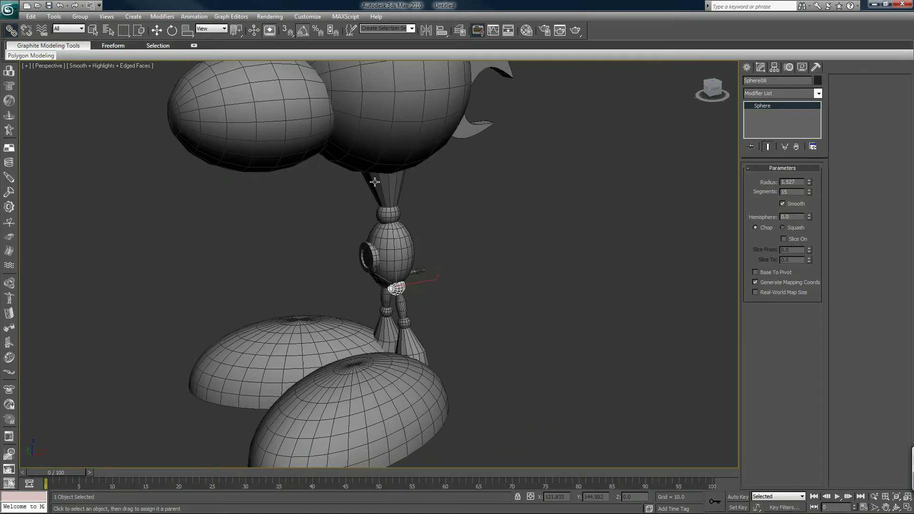
middle_drag(342, 147, 317, 267)
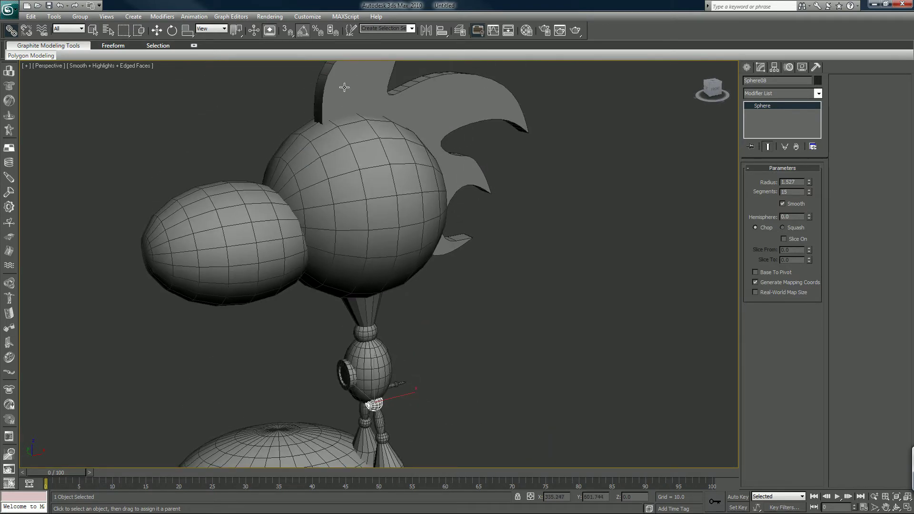
drag(345, 88, 338, 143)
drag(260, 197, 358, 315)
click(379, 313)
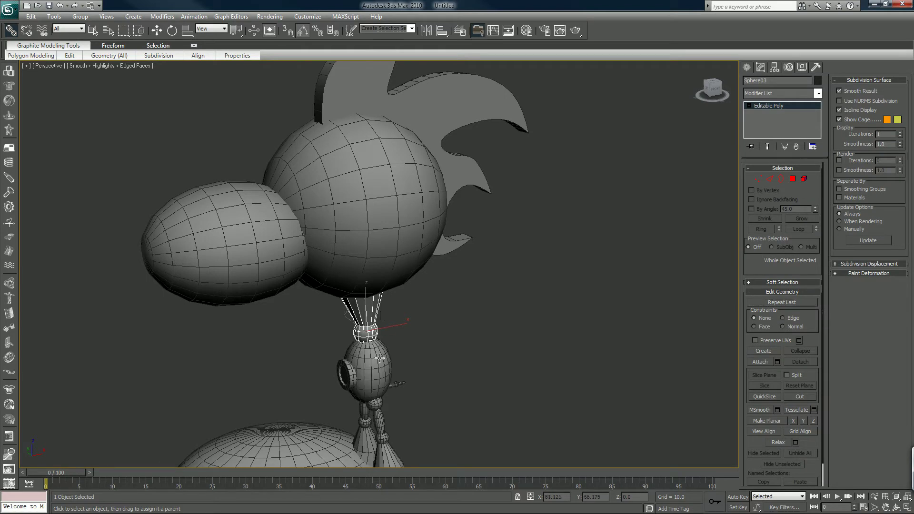
Try moving the torso to test that all linked parts follow it, and cancel the move
click(380, 358)
key(w)
middle_drag(381, 355, 340, 341)
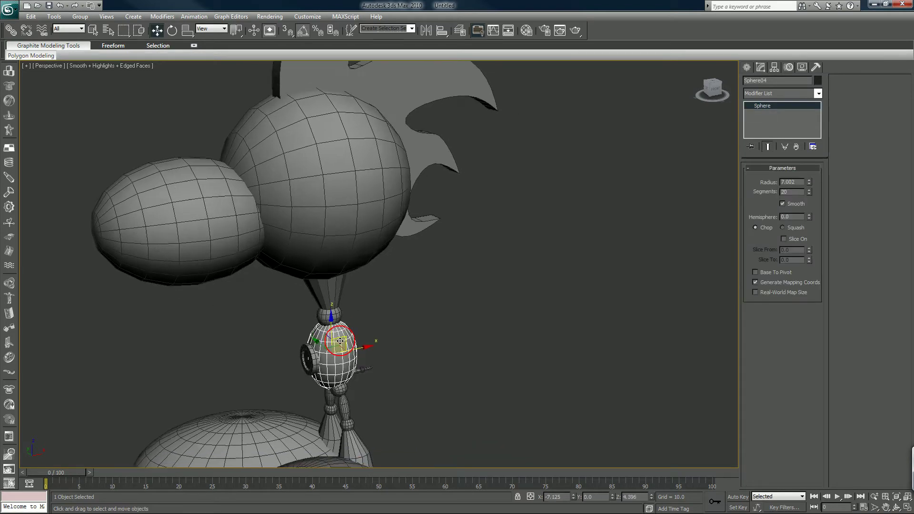
drag(340, 341, 409, 311)
right_click(408, 312)
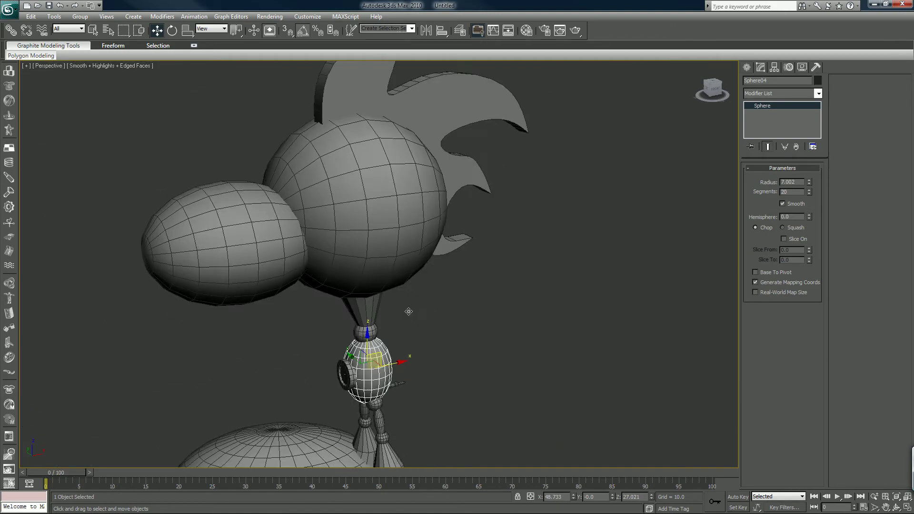
Rotate the tail's base sphere in local coordinates so the whole tail slopes downward away from the torso
alt+middle_drag(404, 383, 383, 364)
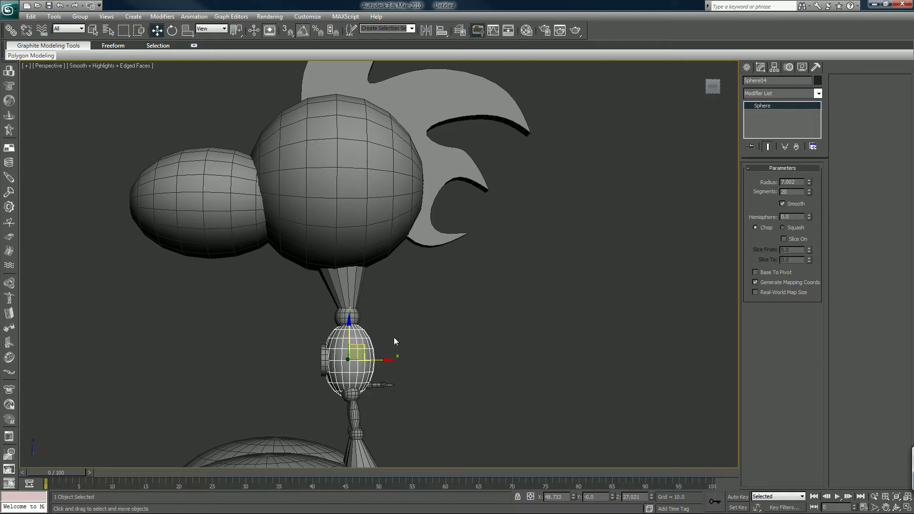
middle_drag(380, 339, 394, 244)
scroll(389, 268, down, 3)
click(424, 305)
scroll(388, 294, up, 3)
scroll(371, 311, up, 4)
scroll(392, 255, up, 5)
middle_drag(380, 314, 383, 294)
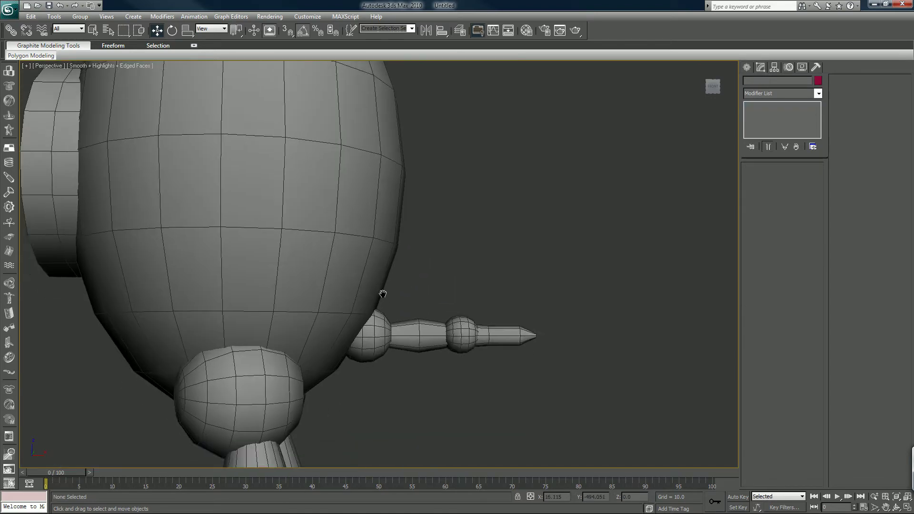
scroll(383, 294, down, 2)
click(389, 281)
key(e)
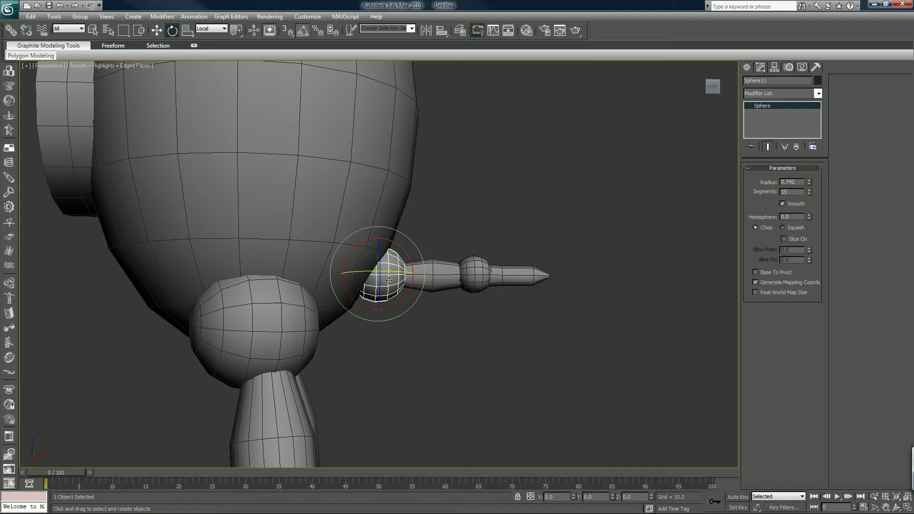
mouse_move(402, 253)
mouse_down()
mouse_move(412, 258)
mouse_move(412, 276)
mouse_move(400, 255)
mouse_move(408, 282)
mouse_move(398, 255)
mouse_up()
mouse_move(396, 243)
mouse_down()
mouse_move(414, 255)
mouse_move(420, 278)
mouse_move(407, 250)
mouse_up()
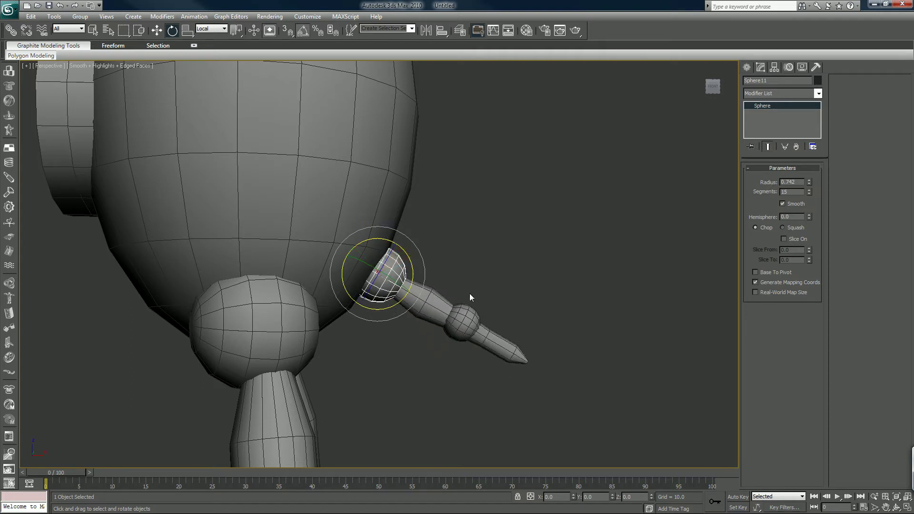
Rotate the tail's middle joint sphere so the pointed tip bends slightly upward, and deselect it
click(464, 314)
drag(474, 289, 454, 280)
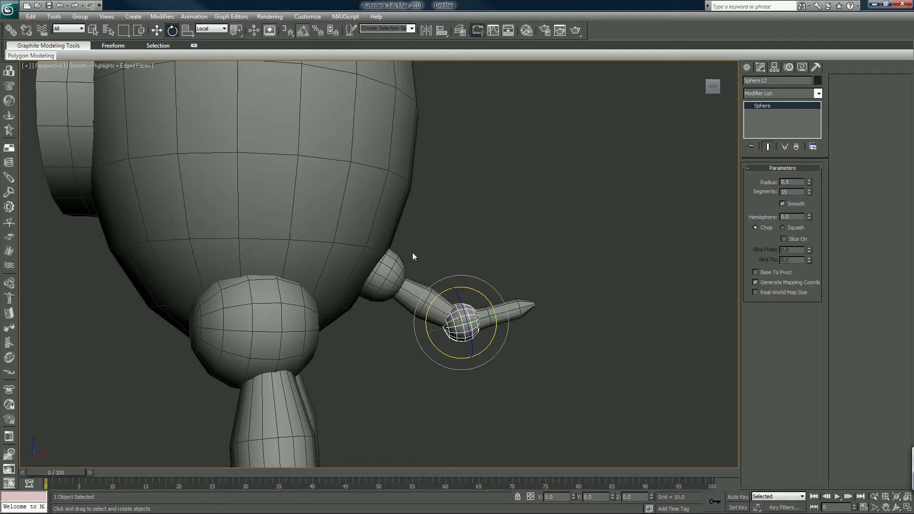
scroll(413, 252, down, 5)
middle_drag(412, 253, 450, 263)
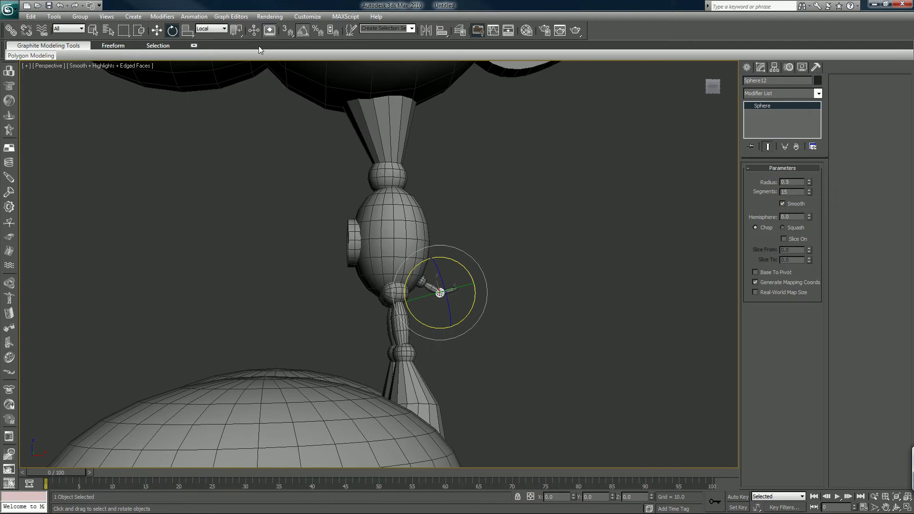
click(157, 30)
click(469, 189)
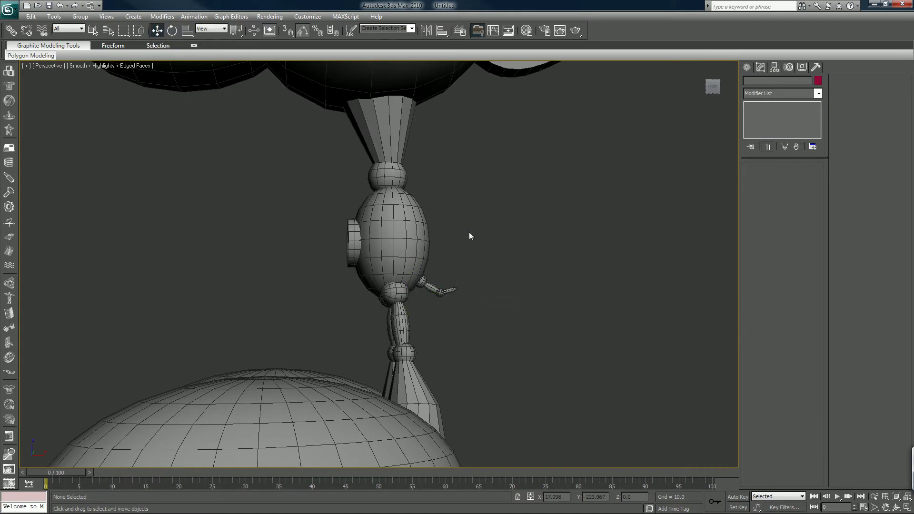
Link the tail's base sphere to the torso again and clear the selection
alt+middle_drag(470, 235, 465, 181)
click(416, 227)
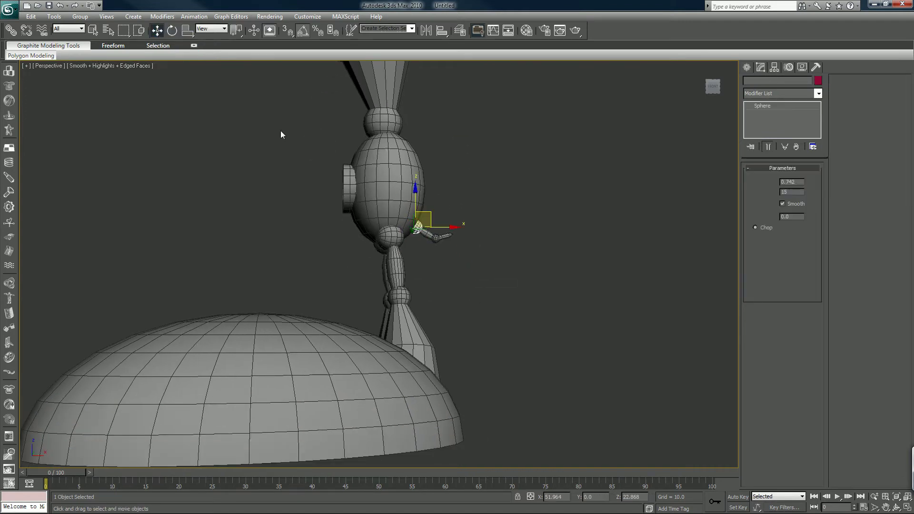
click(11, 30)
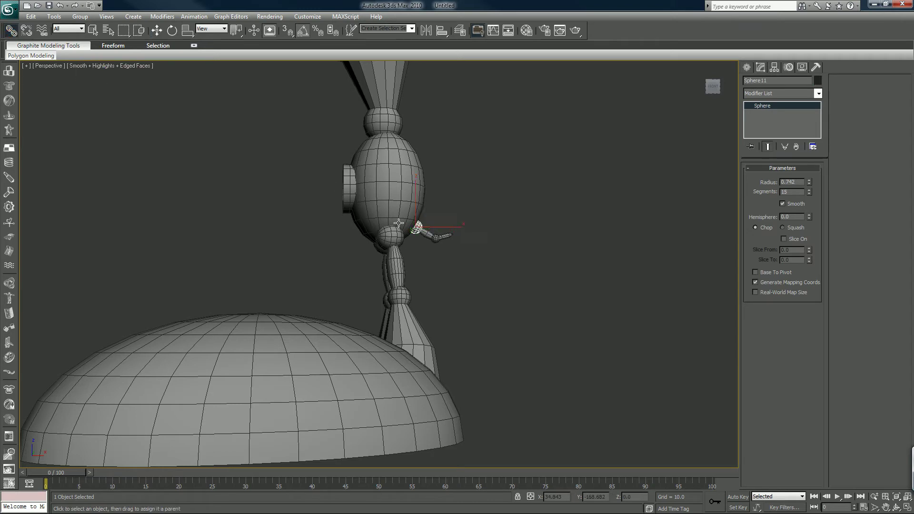
drag(401, 211, 402, 210)
click(473, 256)
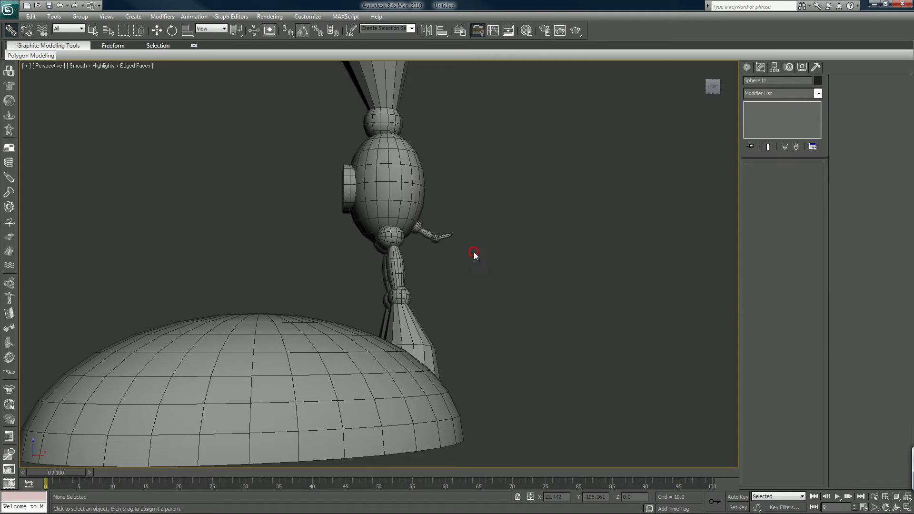
Create a skeleton-type biped about 38 units tall beside the character
scroll(436, 240, down, 5)
middle_drag(433, 239, 425, 269)
scroll(425, 269, up, 3)
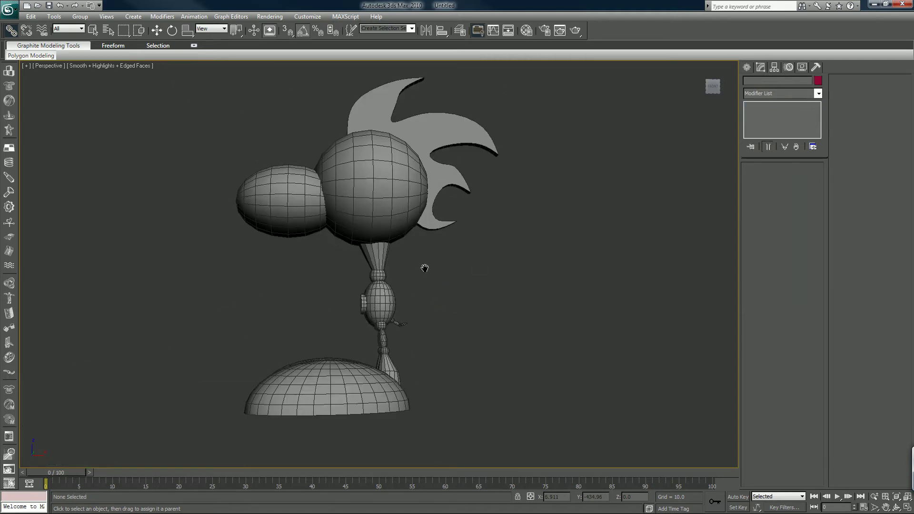
click(747, 68)
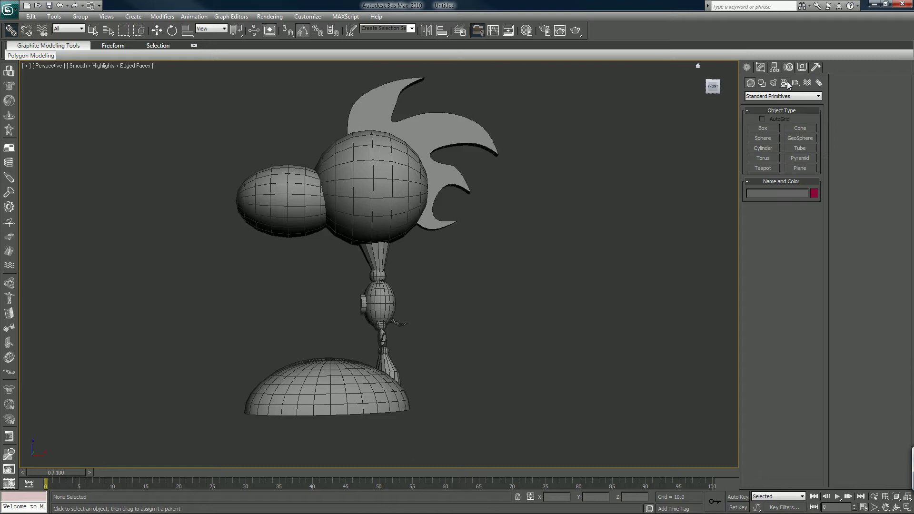
click(819, 84)
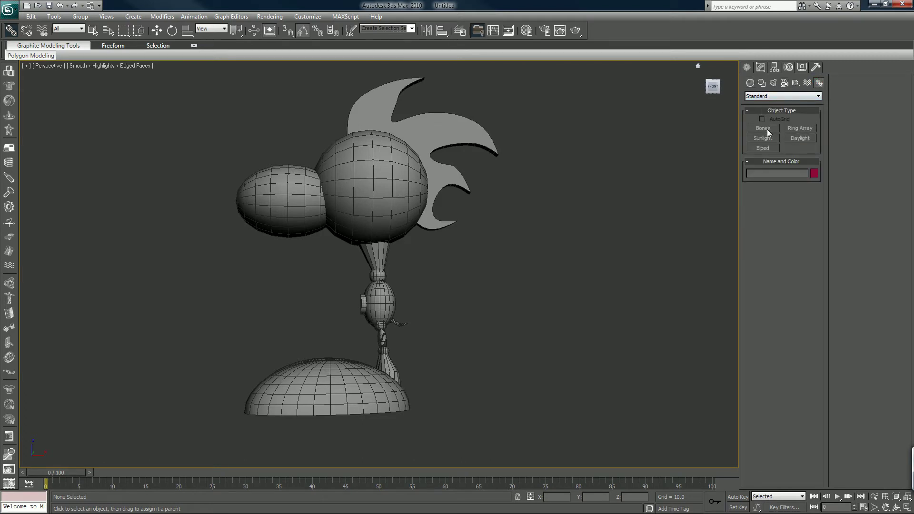
click(764, 148)
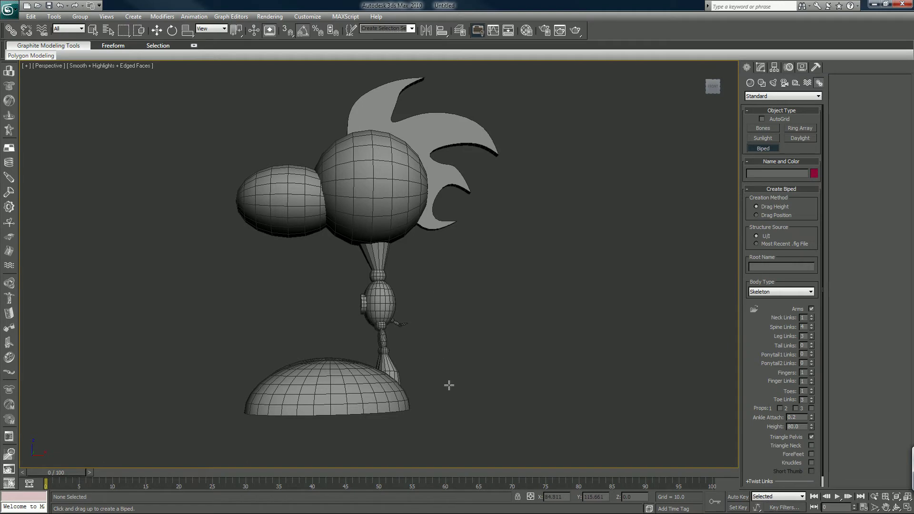
drag(450, 392, 567, 463)
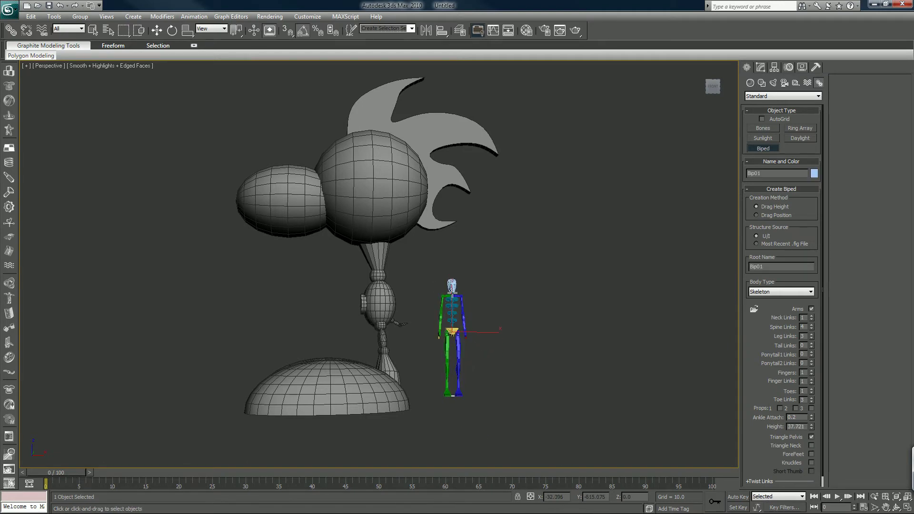
Rotate the torso with its linked parts about the vertical axis so the character faces the same direction as the biped
click(172, 31)
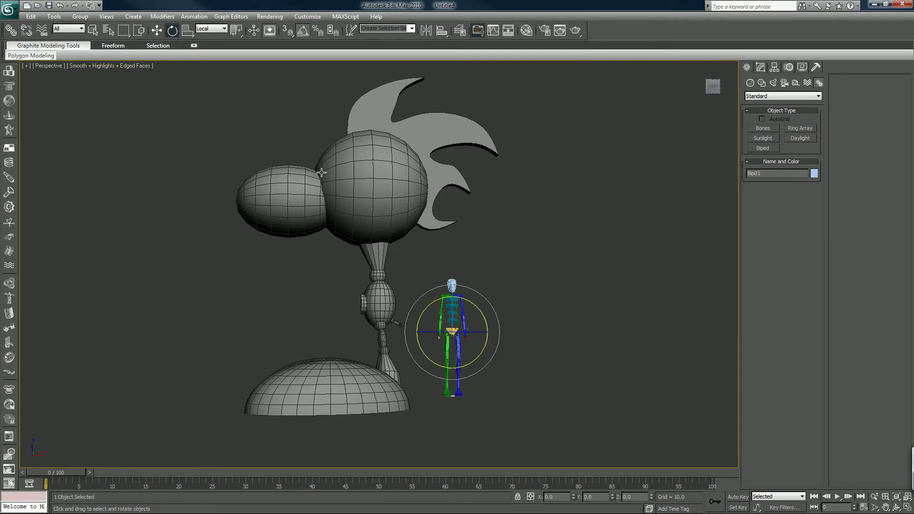
click(387, 302)
drag(389, 303, 435, 302)
middle_drag(428, 282, 353, 265)
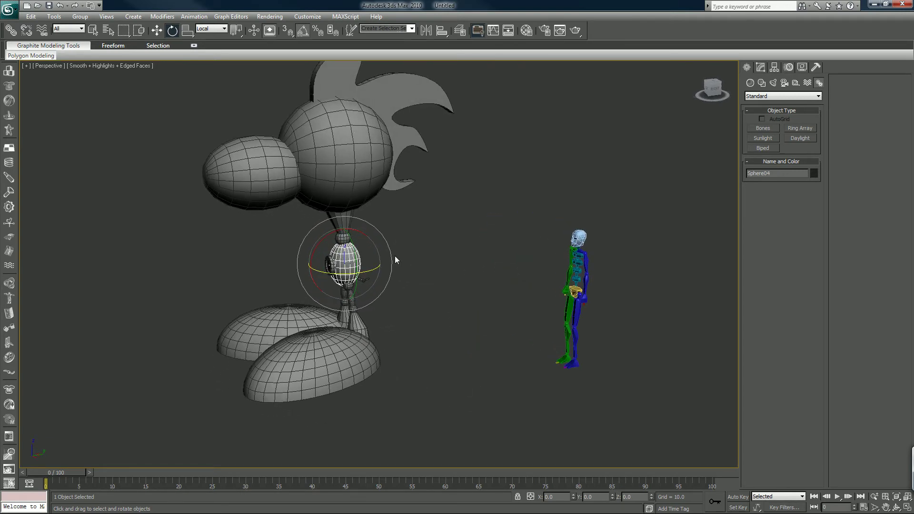
Put the biped in Figure mode and remove its arms from the body structure
click(580, 272)
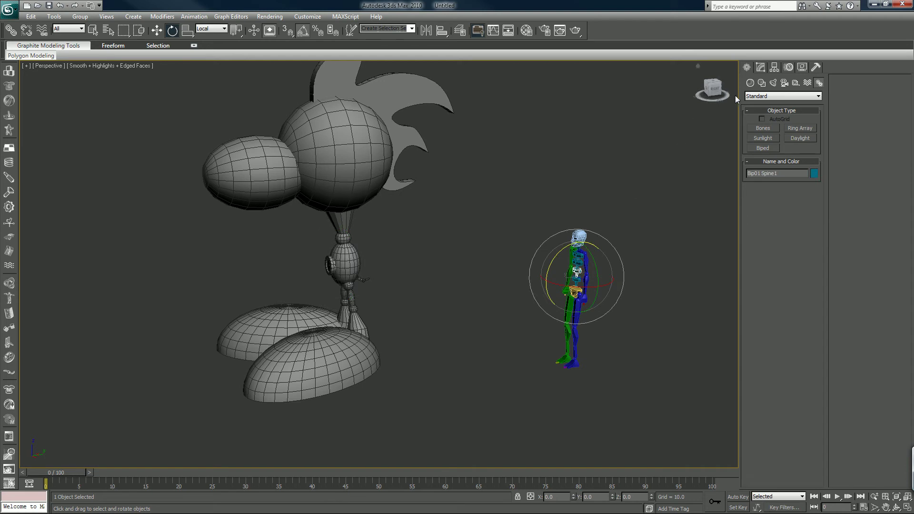
click(775, 68)
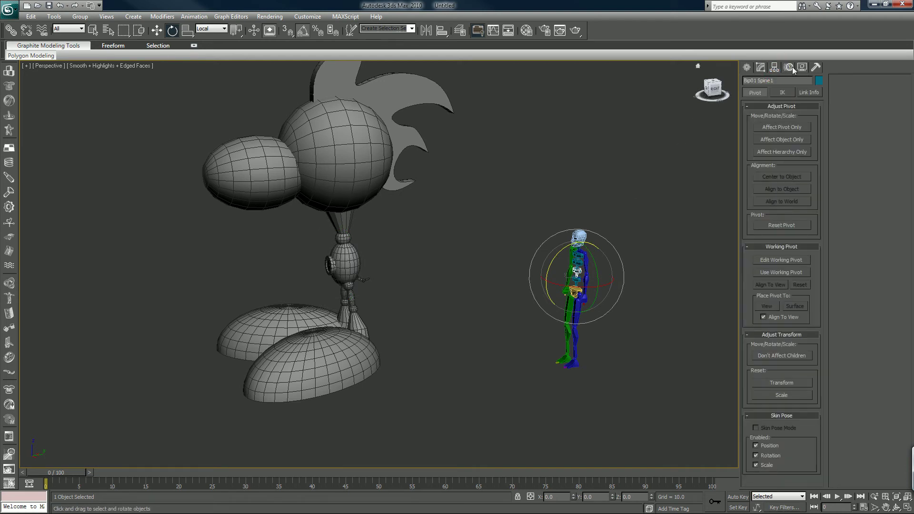
click(790, 68)
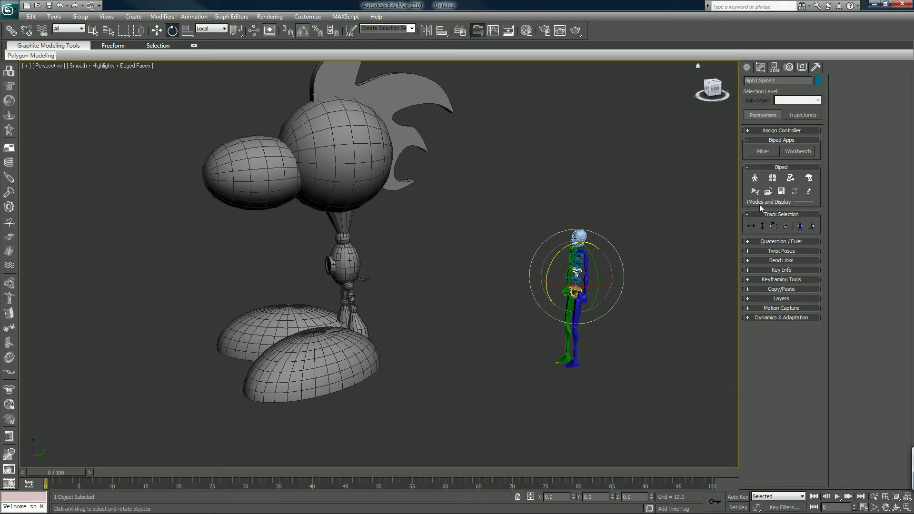
click(755, 179)
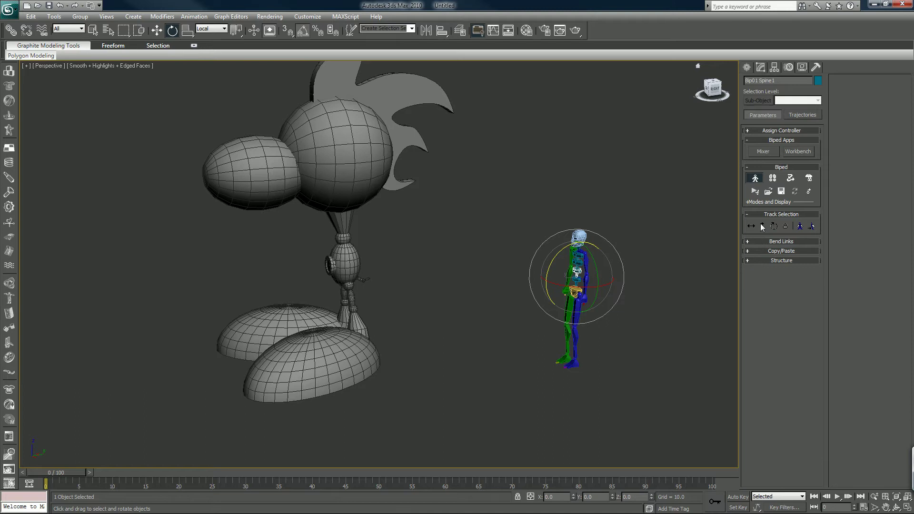
click(774, 260)
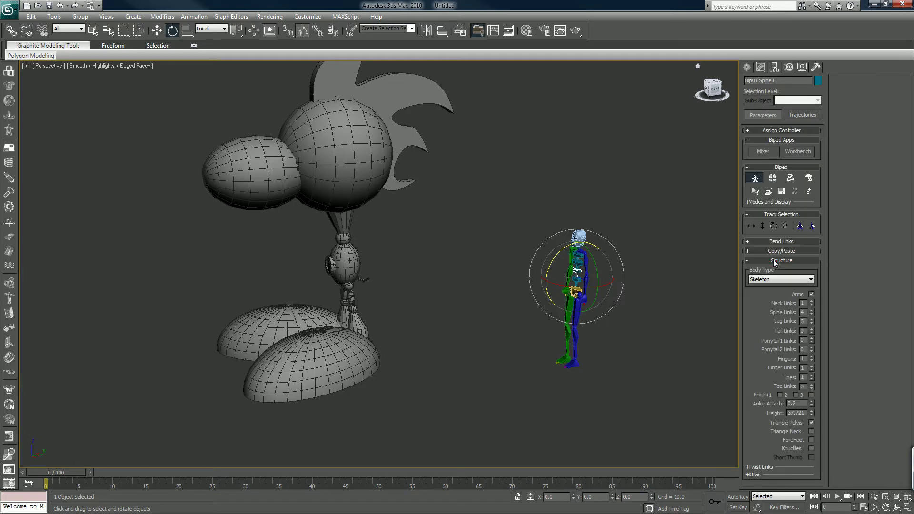
click(812, 293)
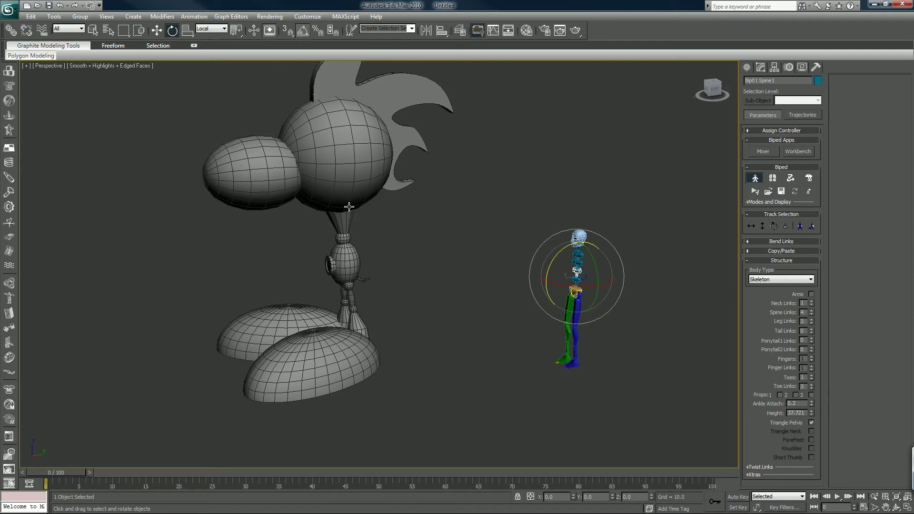
Show all four viewports and display the front and left views in wireframe, framing both the character and the biped
key(alt+w)
scroll(586, 177, down, 10)
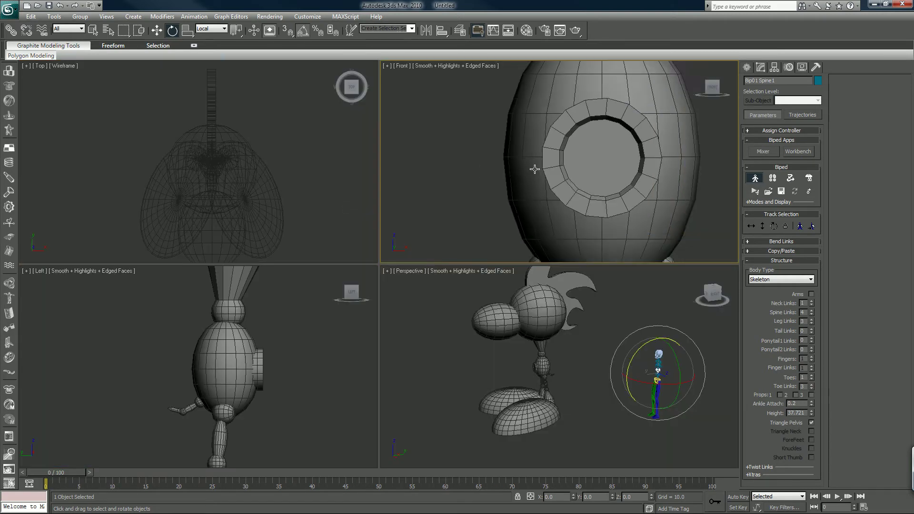
middle_drag(533, 168, 538, 176)
scroll(539, 183, down, 2)
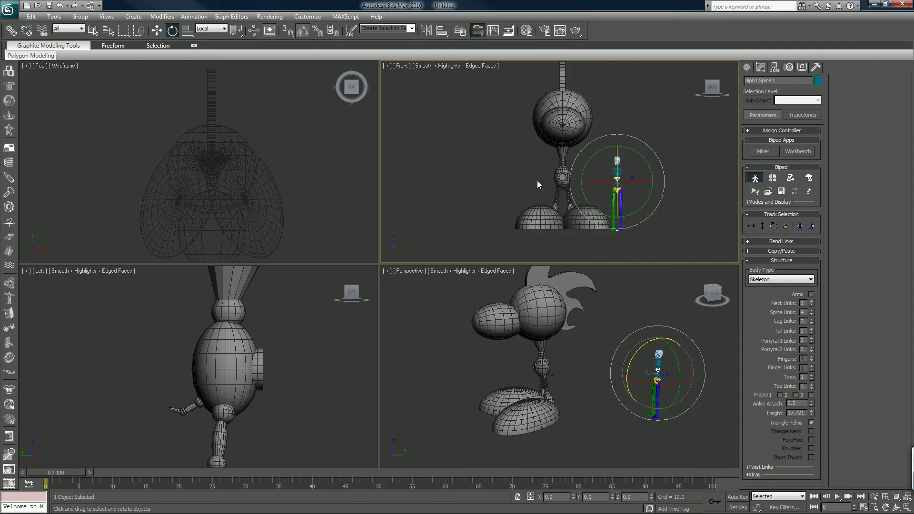
key(F3)
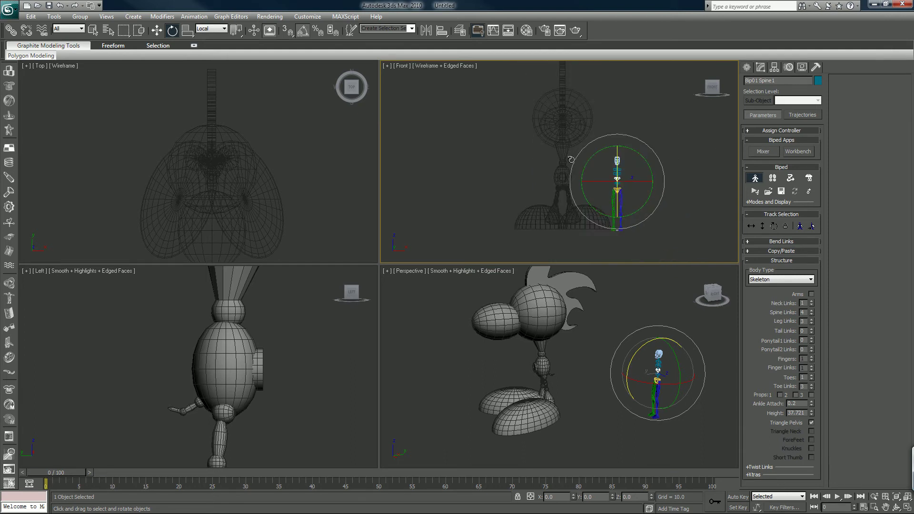
middle_drag(570, 161, 567, 180)
right_click(296, 351)
key(F3)
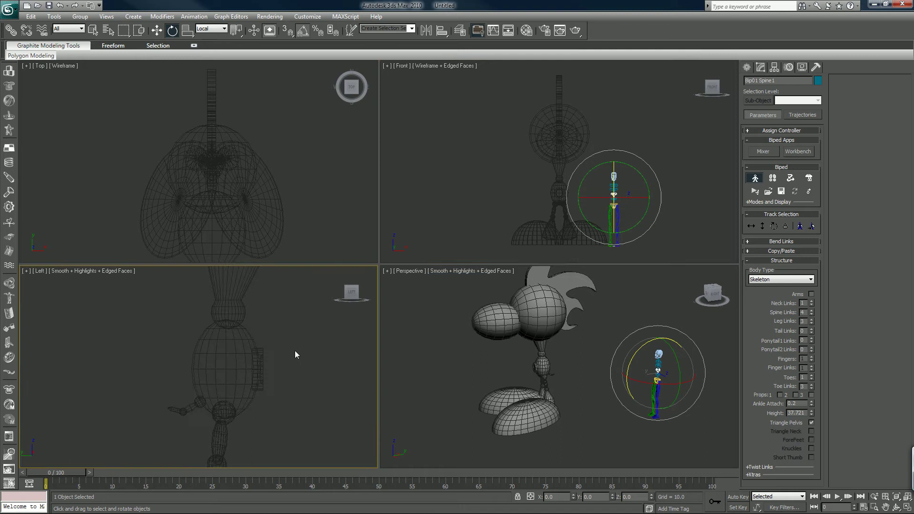
scroll(293, 355, down, 5)
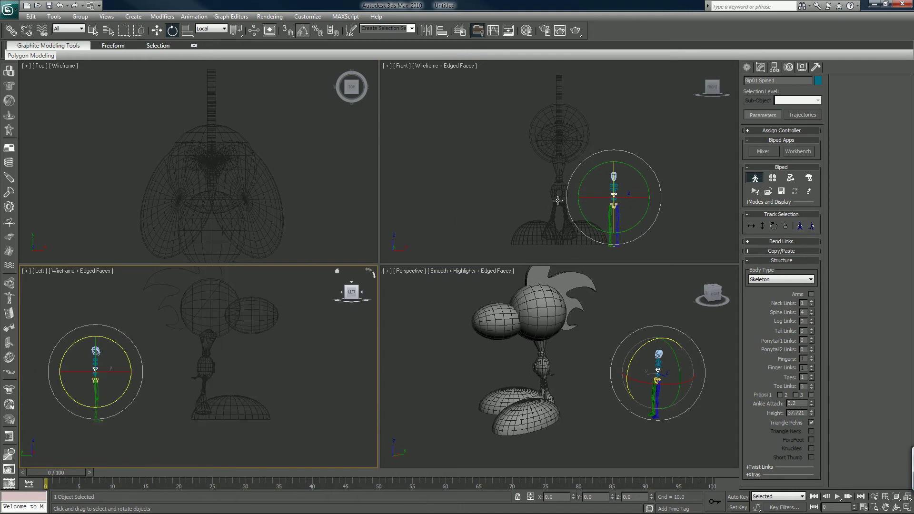
middle_drag(557, 200, 571, 186)
scroll(570, 186, up, 2)
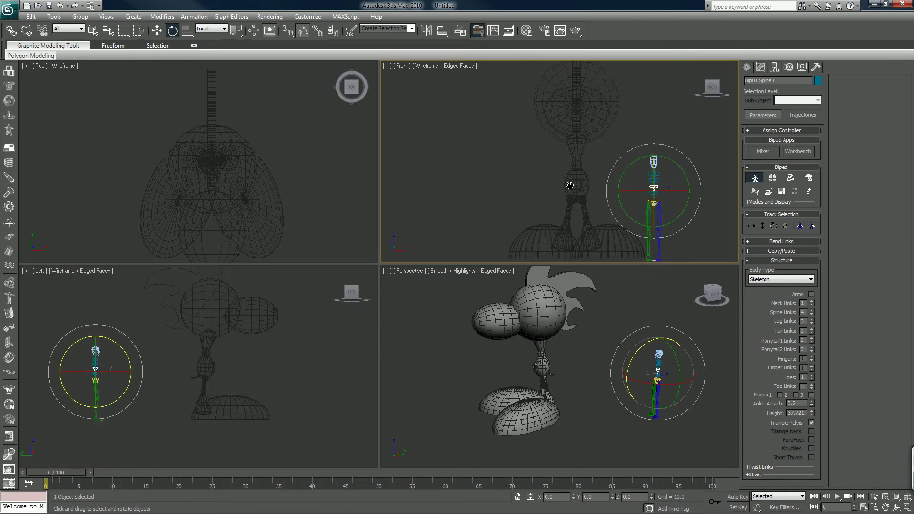
Select the biped's Body Horizontal track, move the biped toward the character, and set its position to X 0 and Y 0
click(752, 226)
drag(678, 203, 608, 293)
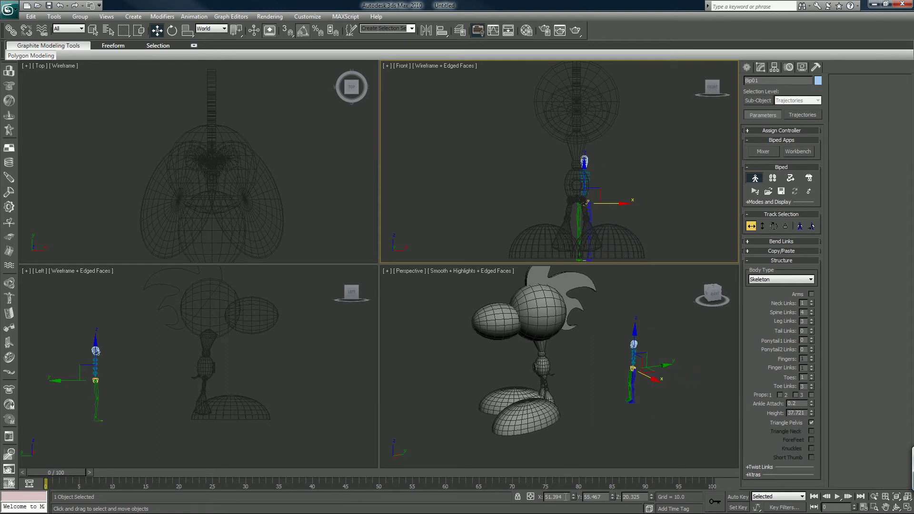
right_click(612, 498)
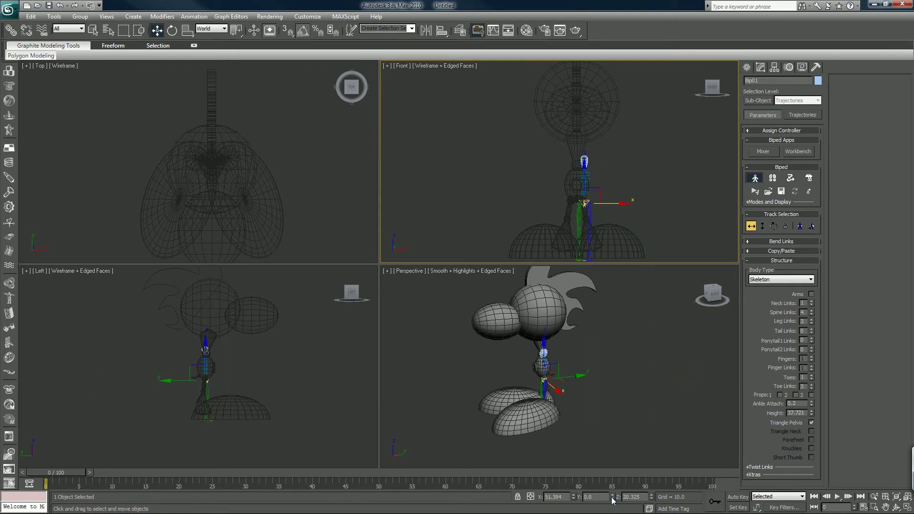
right_click(574, 498)
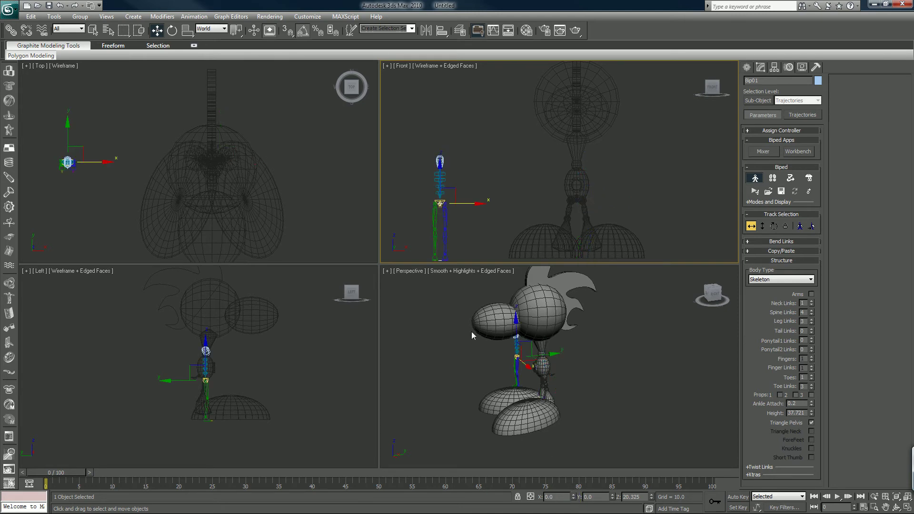
Set the torso's X position to 0 so the linked character overlaps the biped, and check the placement against the perspective grid
click(586, 186)
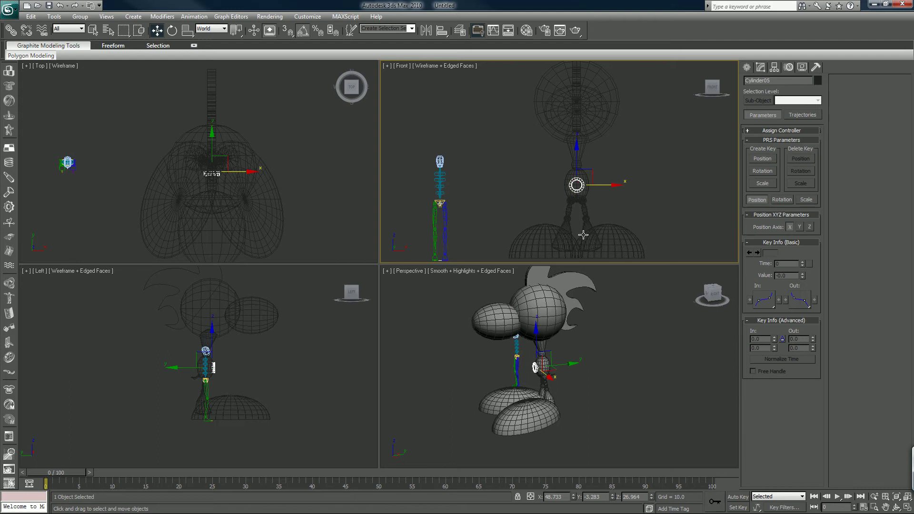
click(583, 177)
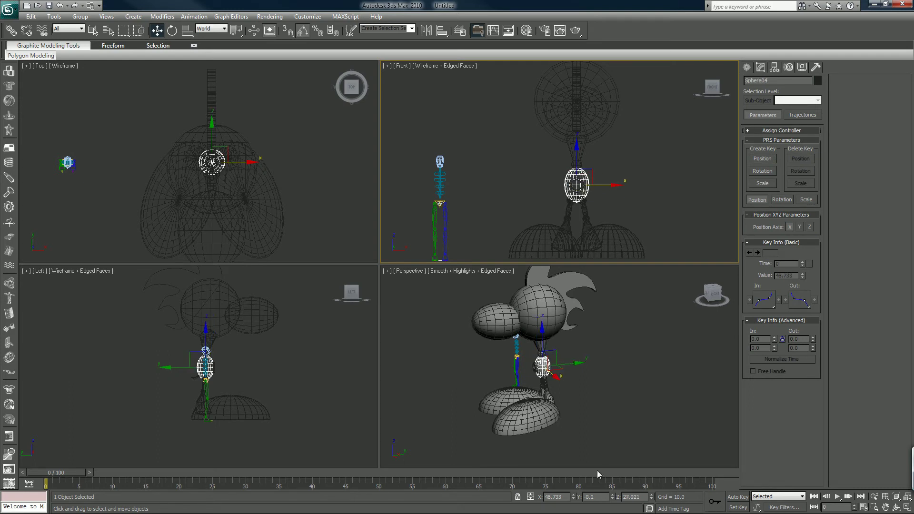
right_click(574, 497)
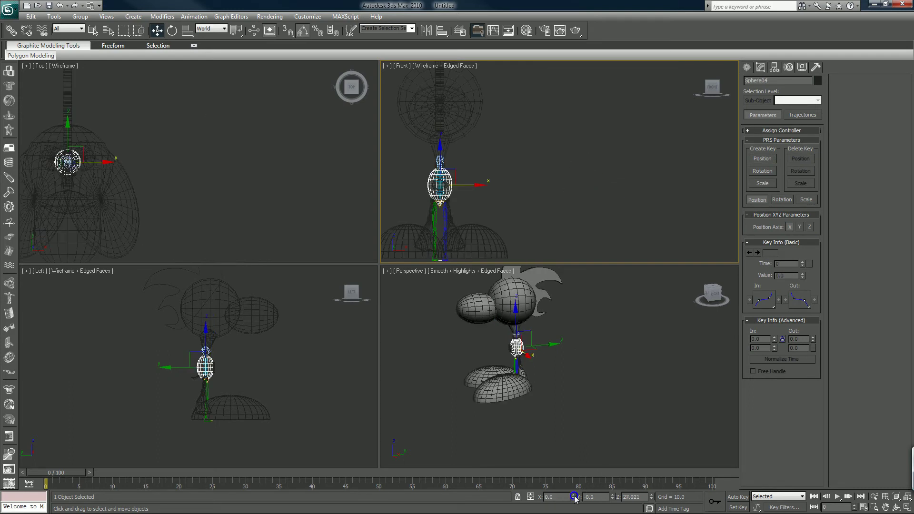
right_click(534, 402)
key(g)
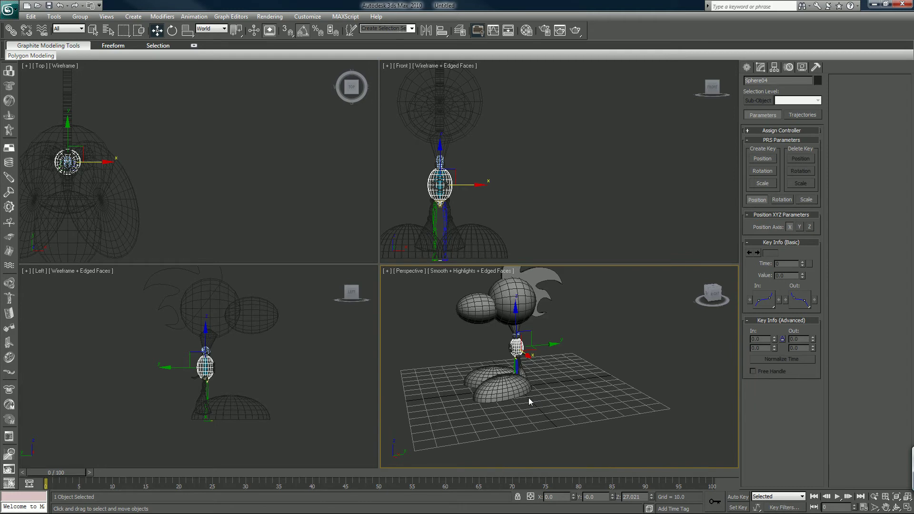
key(g)
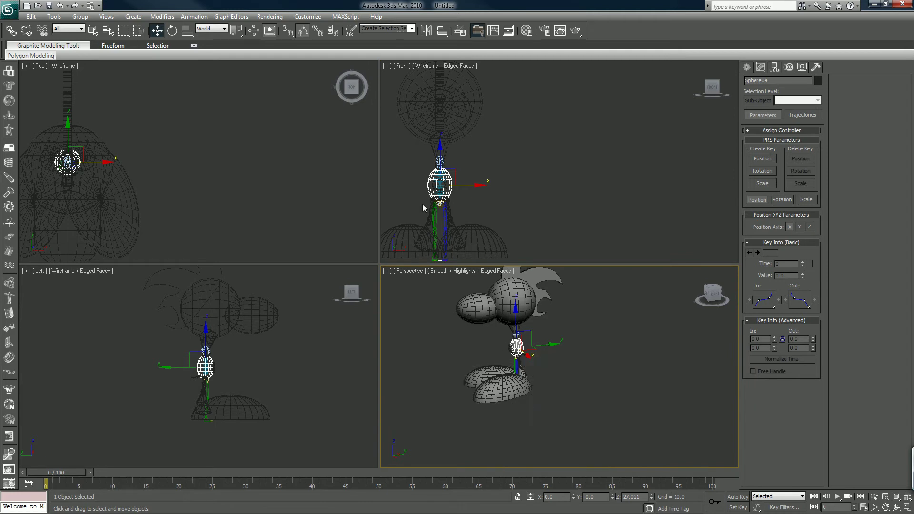
middle_drag(434, 199, 531, 181)
scroll(532, 180, up, 2)
click(527, 221)
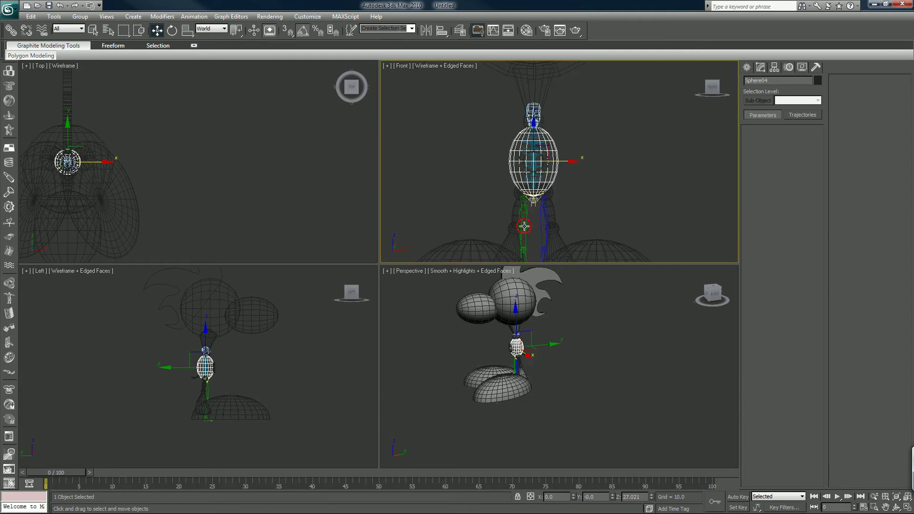
click(751, 226)
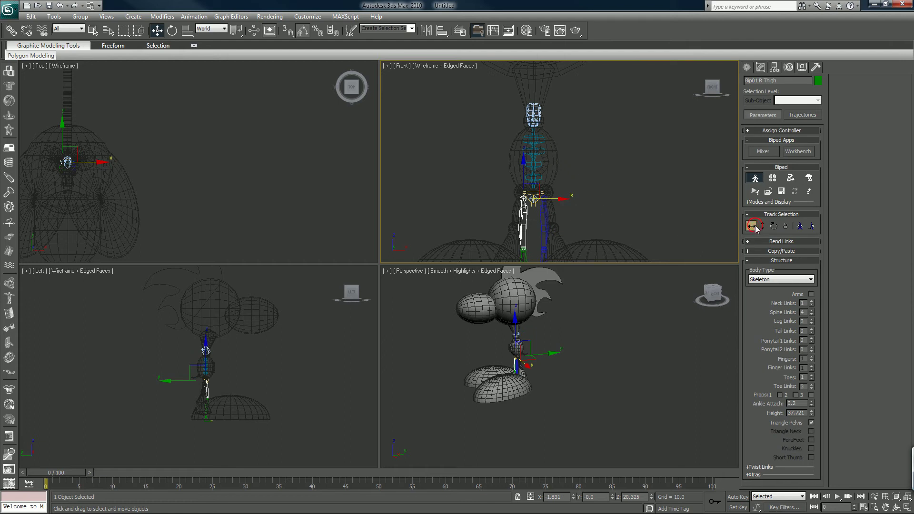
scroll(533, 132, down, 2)
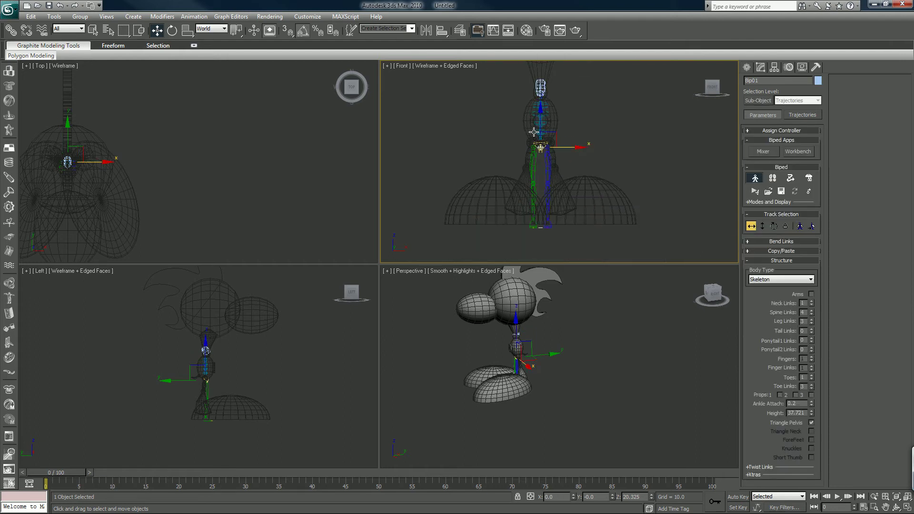
middle_drag(533, 132, 528, 153)
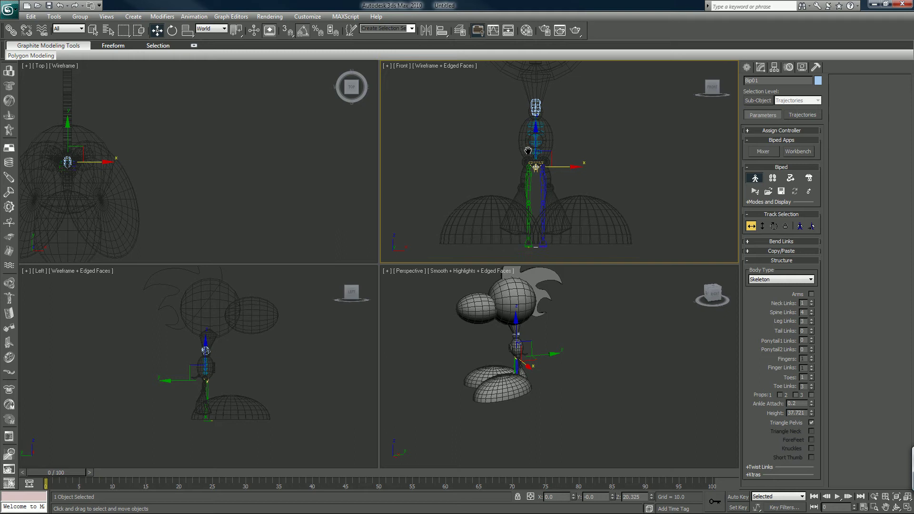
Lower the torso with its linked parts to about Z 26.14 so the feet rest on the front view's ground line
click(521, 136)
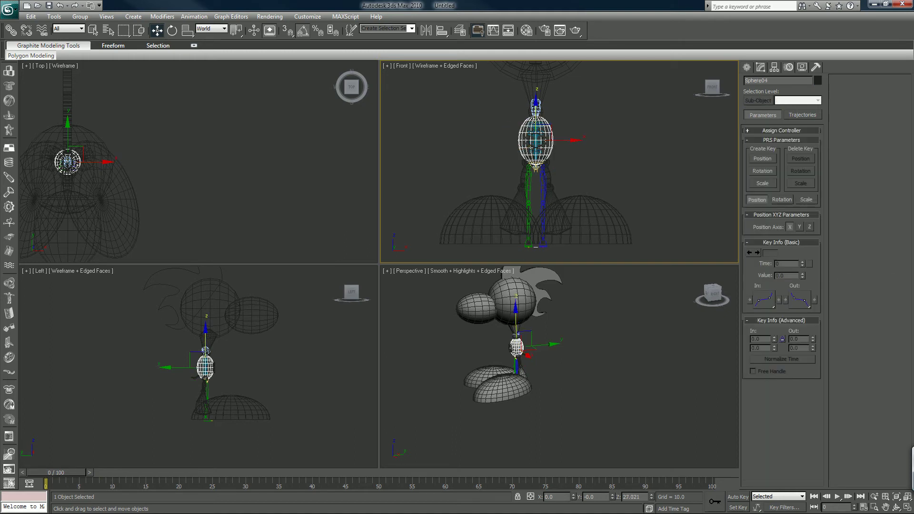
drag(537, 119, 540, 122)
key(g)
scroll(541, 146, up, 3)
middle_drag(541, 146, 551, 97)
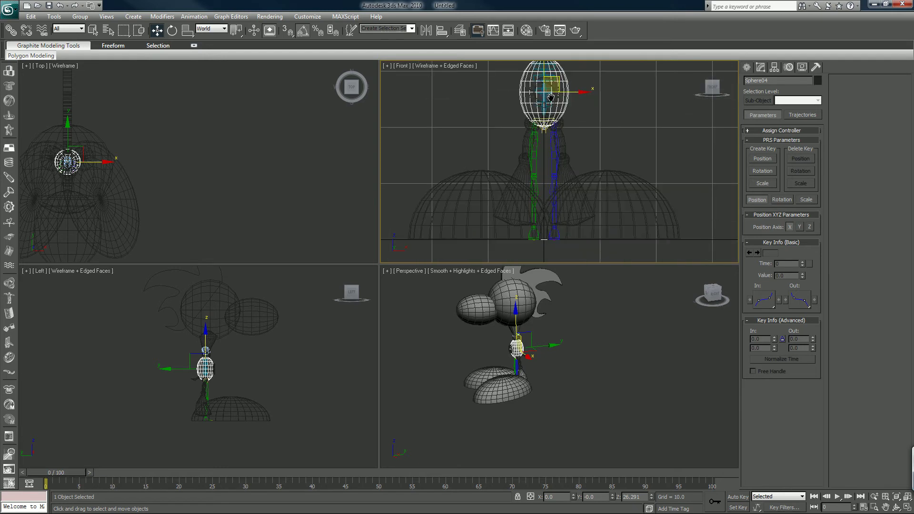
scroll(551, 97, up, 2)
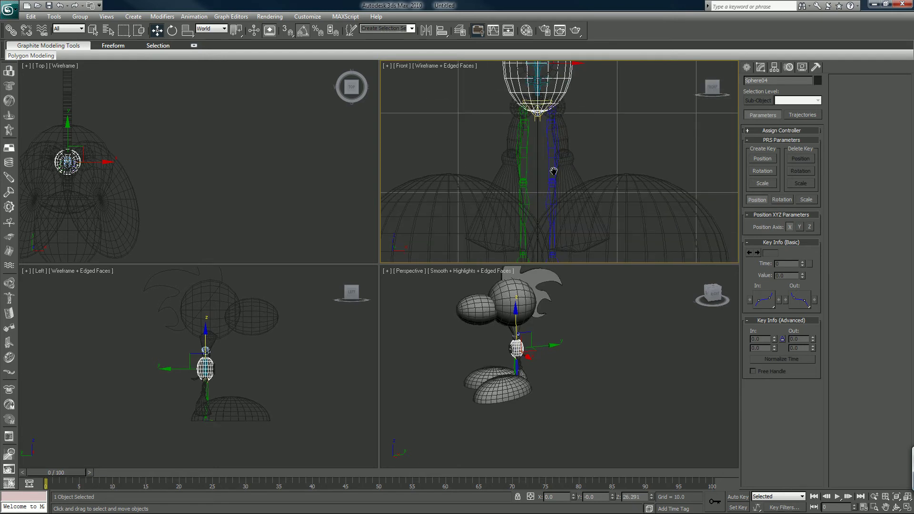
middle_drag(555, 172, 556, 152)
drag(565, 72, 568, 72)
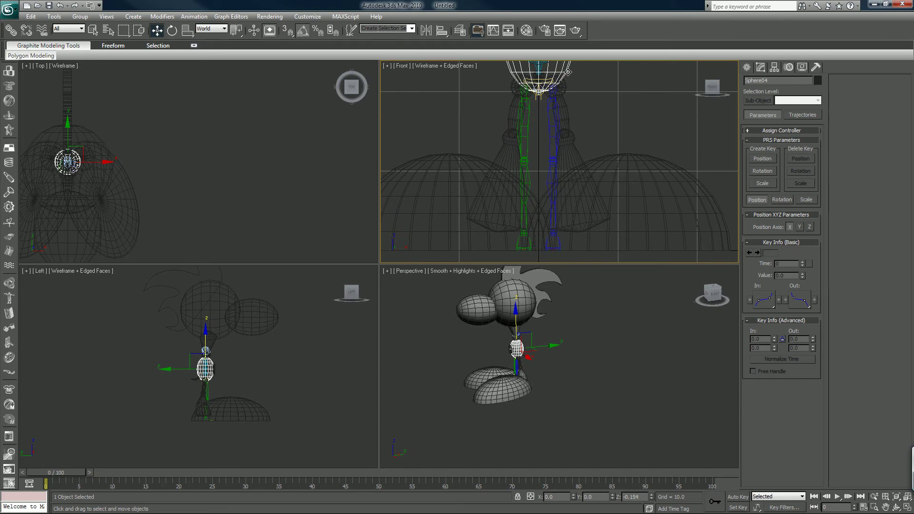
scroll(566, 118, down, 4)
middle_drag(563, 115, 564, 133)
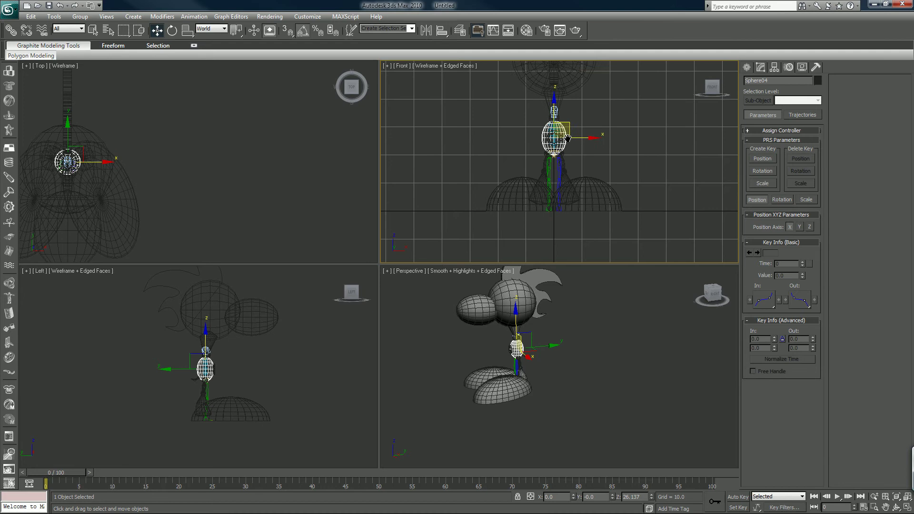
Raise the biped with the Body Vertical track to about Z 21.3 so its hips align with the character's upper leg joints
scroll(563, 131, up, 2)
click(540, 184)
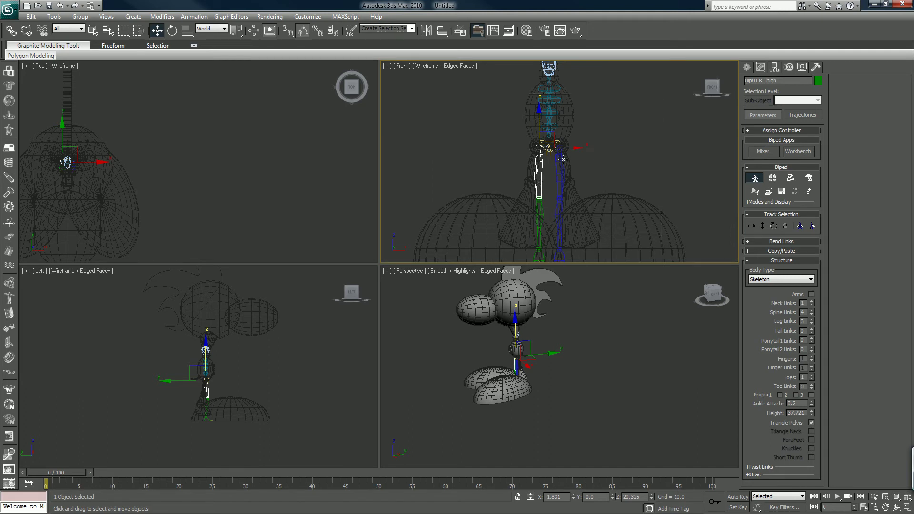
middle_drag(562, 171, 585, 180)
scroll(586, 180, up, 3)
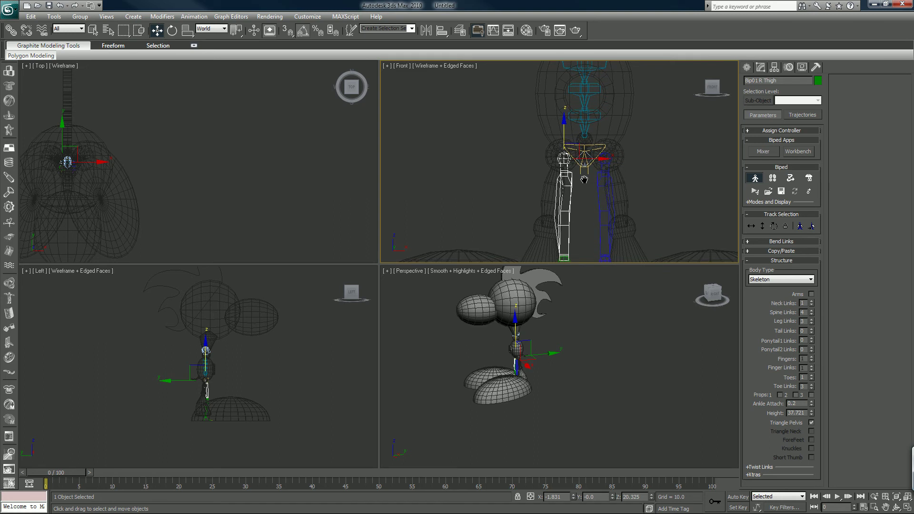
click(763, 227)
drag(586, 137, 585, 125)
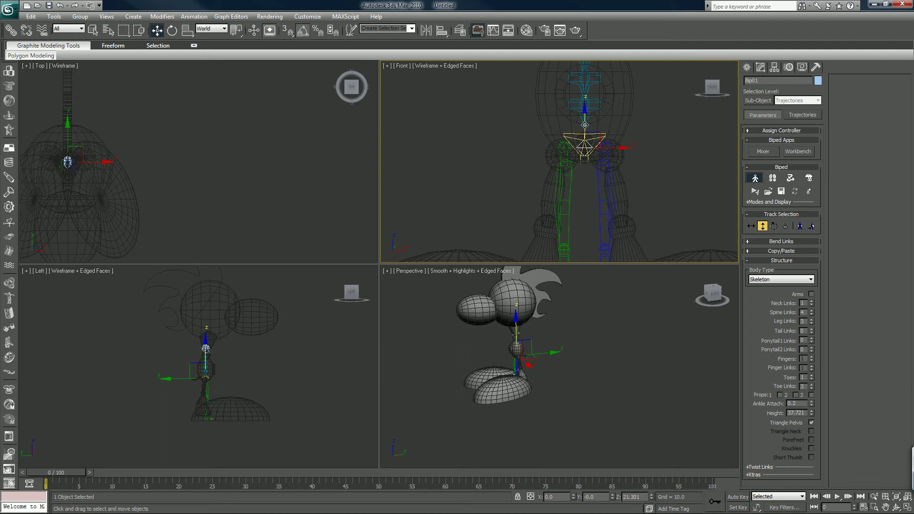
middle_drag(585, 124, 576, 193)
Reduce the biped's spine links to 1
scroll(578, 203, down, 2)
middle_drag(590, 156, 559, 168)
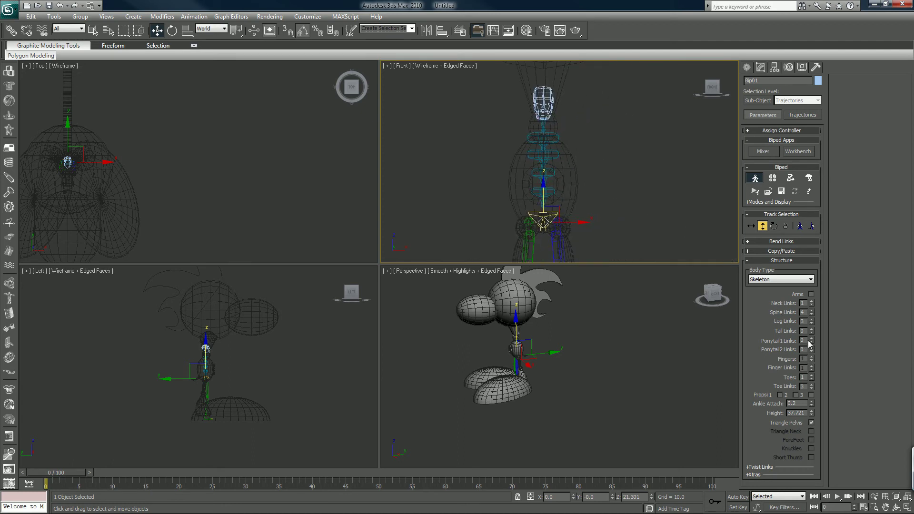
click(813, 314)
Check the fit around the hips by selecting the character's hip joint sphere and the biped's left thigh
middle_drag(550, 203, 571, 138)
scroll(543, 144, up, 3)
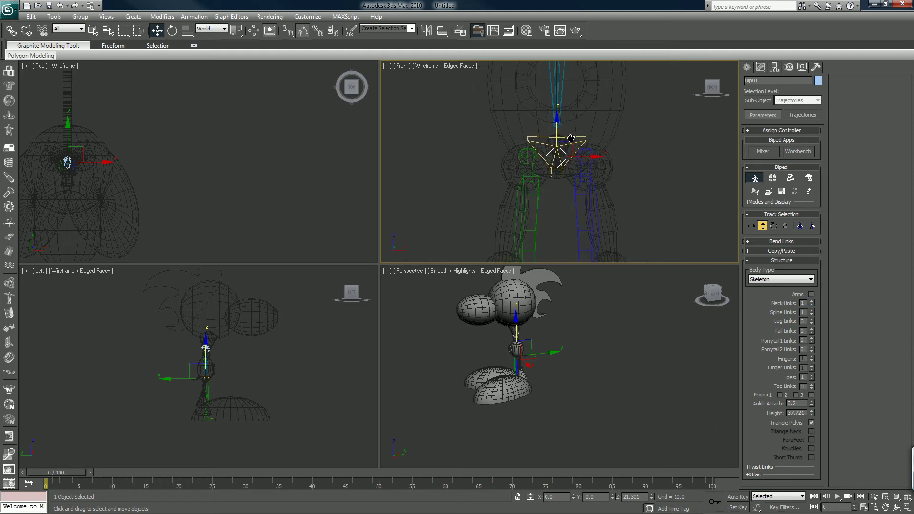
click(534, 159)
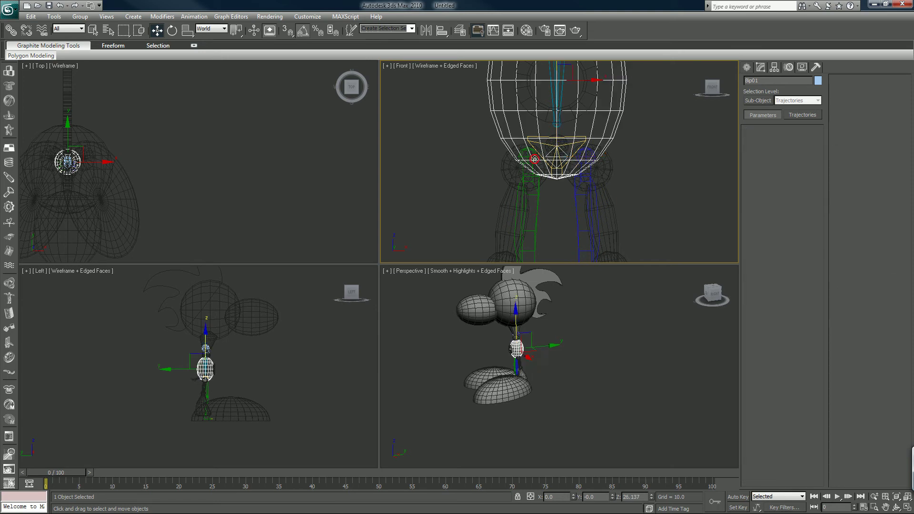
click(535, 159)
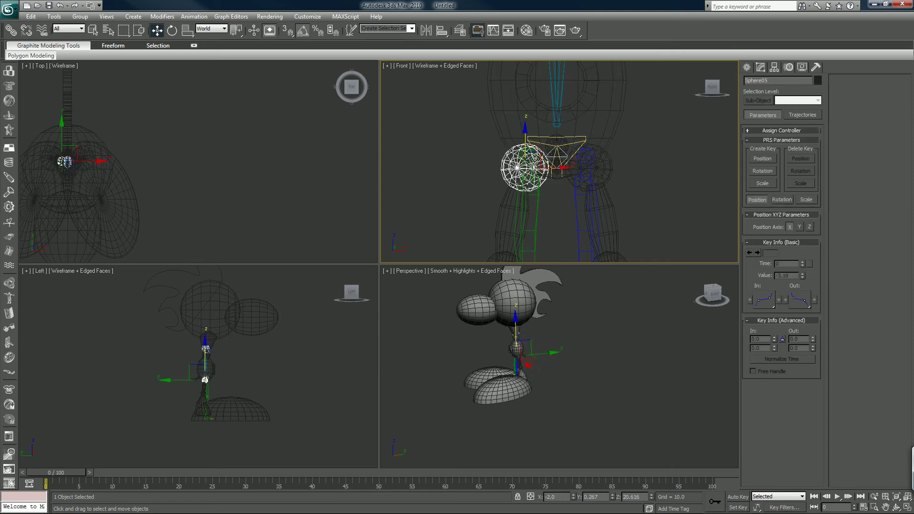
click(578, 211)
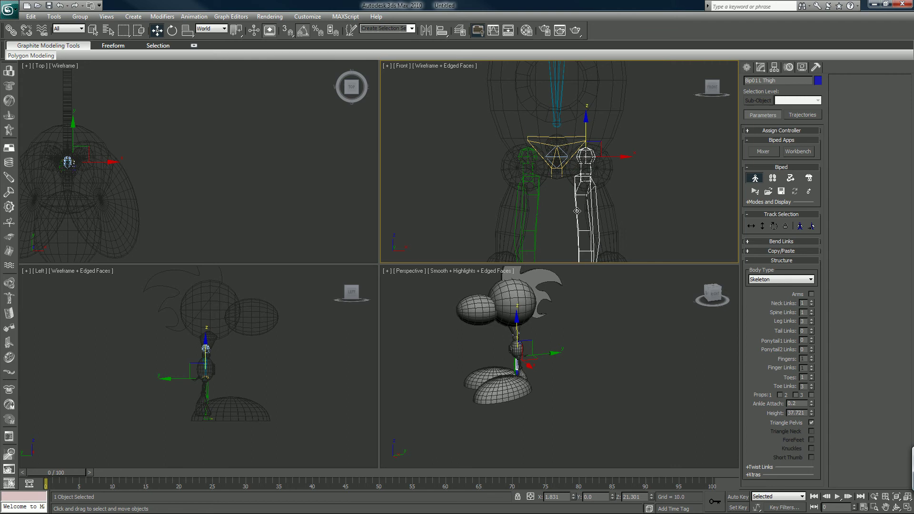
scroll(577, 211, down, 6)
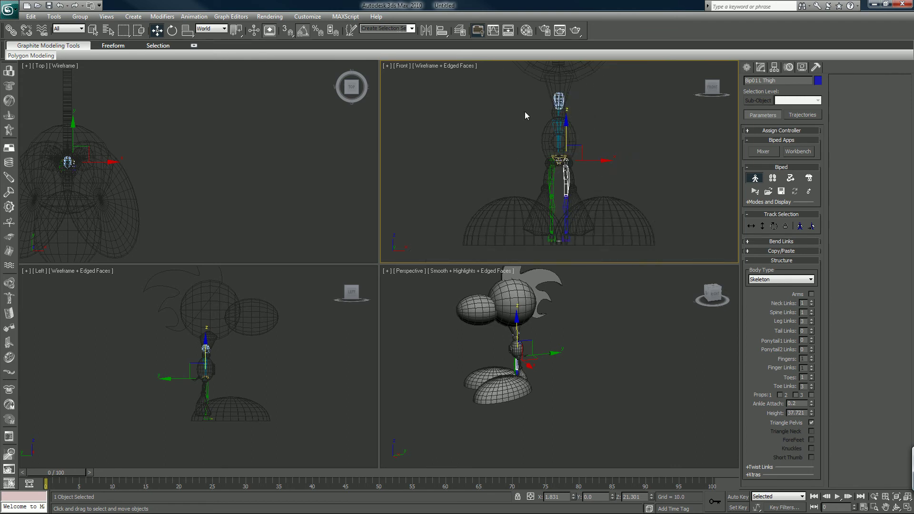
Move the biped horizontally out of the character to about X -49.4 with the Body Horizontal track
click(751, 226)
scroll(601, 177, down, 2)
scroll(602, 177, down, 3)
drag(603, 182, 500, 183)
middle_drag(551, 159, 540, 179)
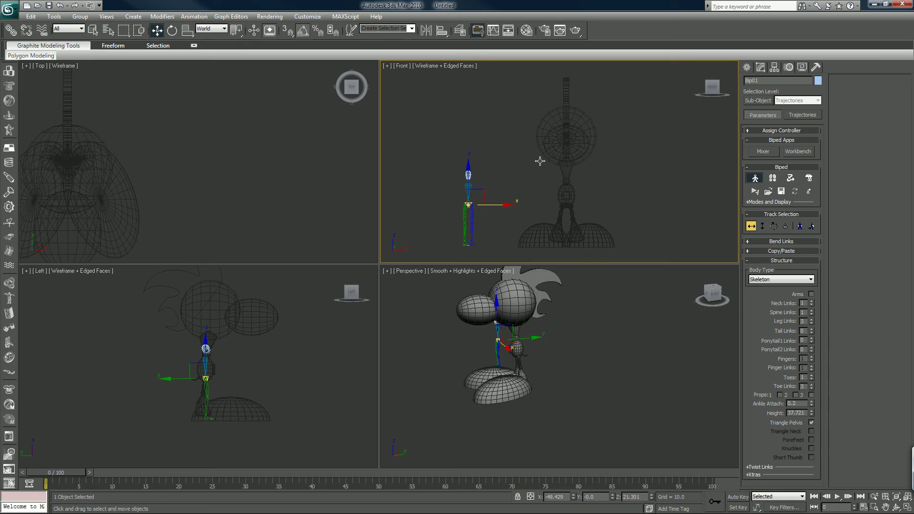
Open the layer manager and delete the existing biped
drag(513, 87, 630, 241)
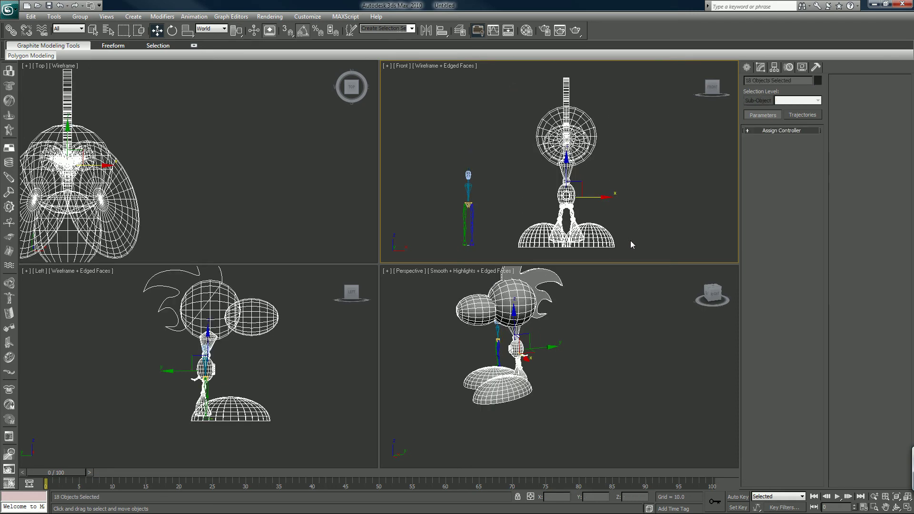
click(442, 31)
click(459, 32)
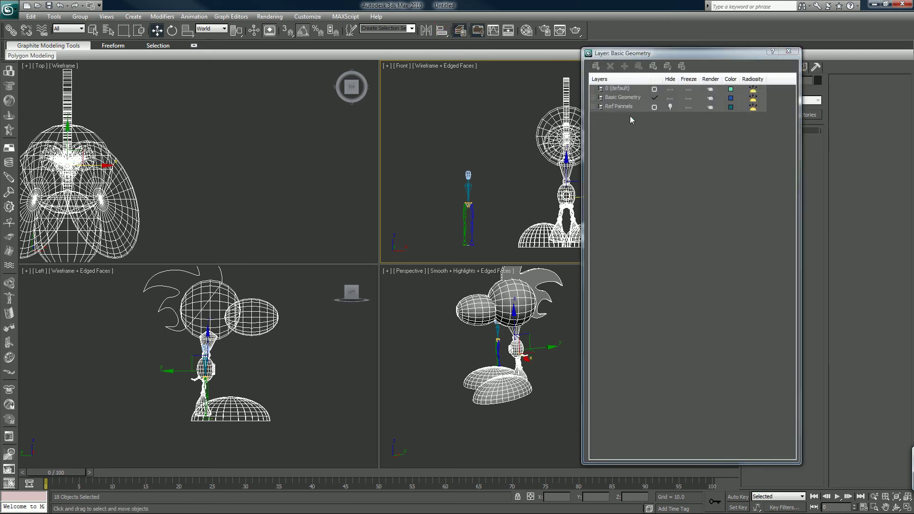
click(469, 188)
key(Delete)
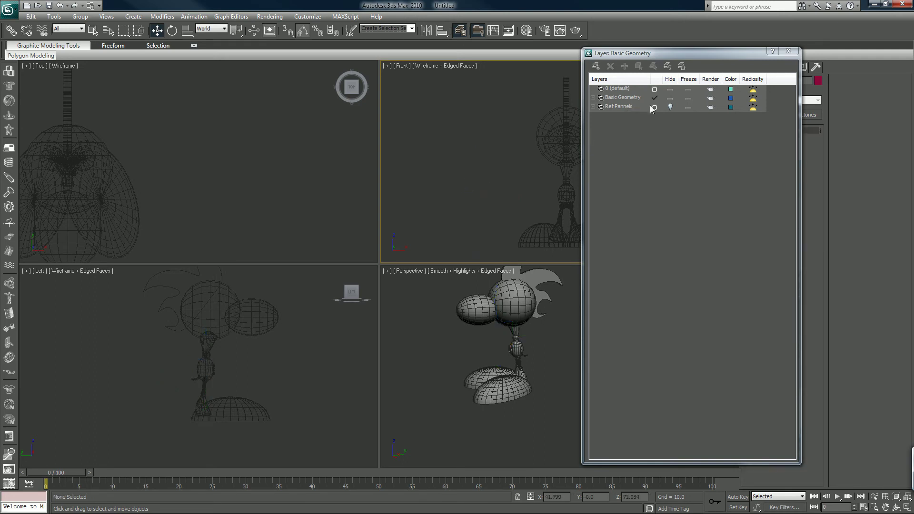
Create a new current layer named Kiwi Skeleton and close the layer manager
click(595, 66)
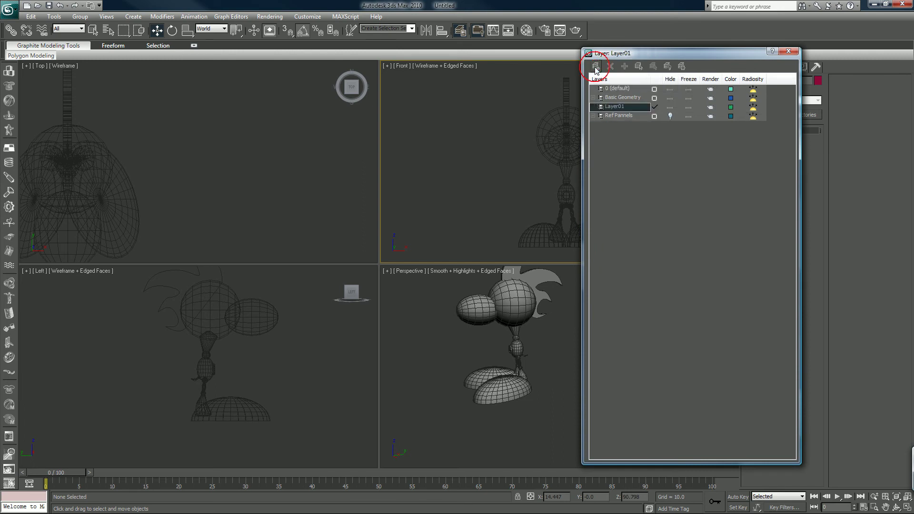
click(613, 110)
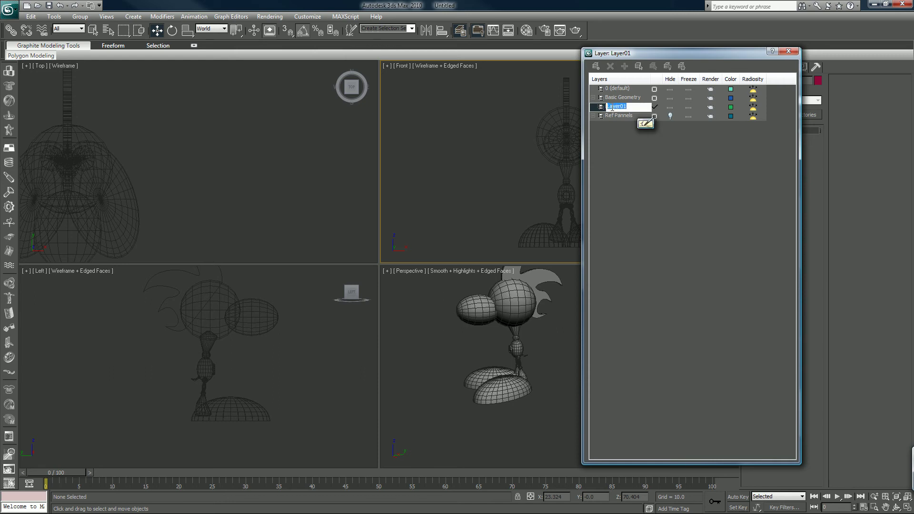
text(Ki)
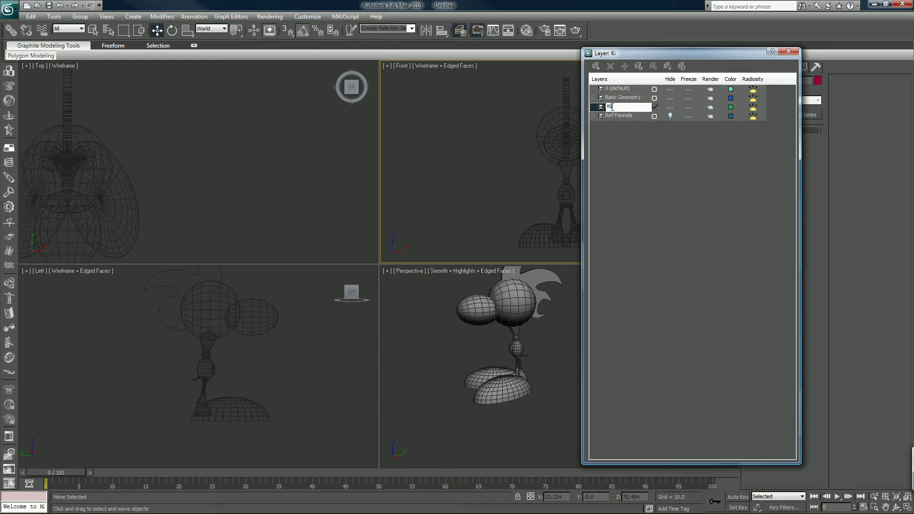
text(wi Skeleton)
key(Return)
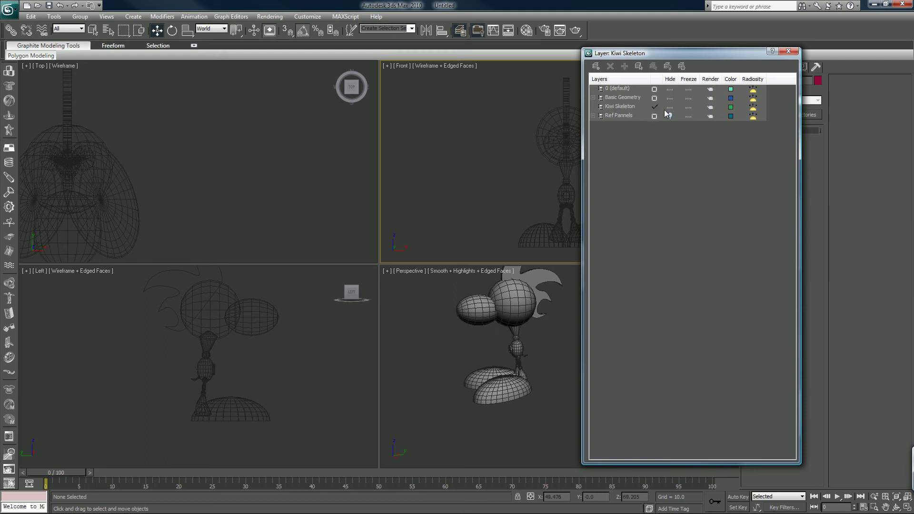
click(789, 51)
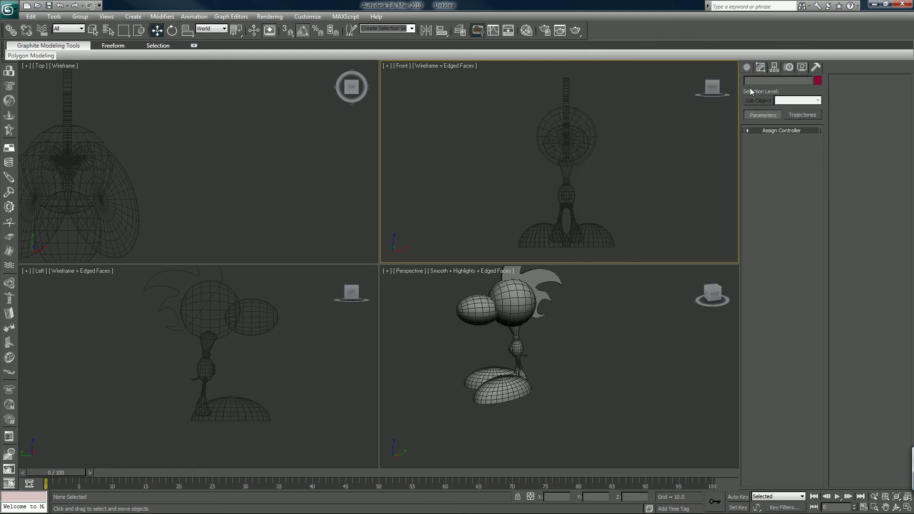
Create a new armless biped about 44.5 units high next to the character in the perspective view
click(748, 68)
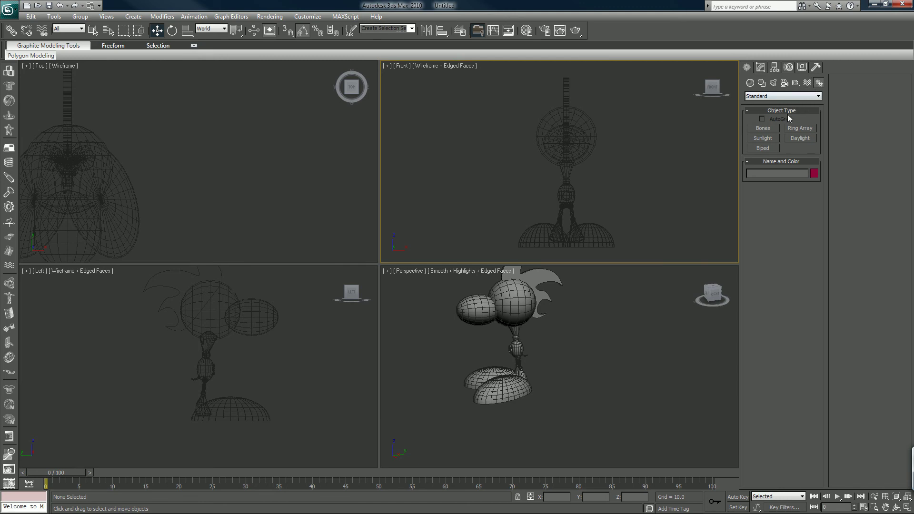
click(763, 148)
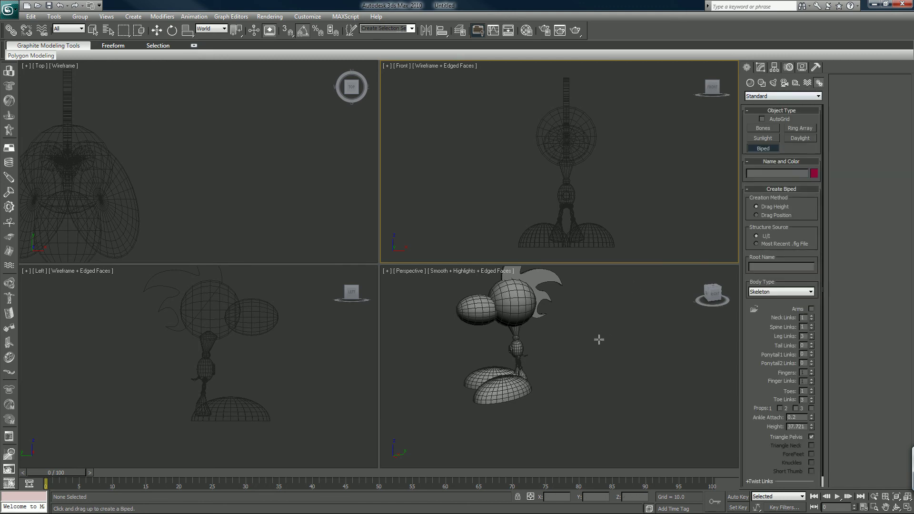
click(545, 400)
drag(545, 400, 593, 459)
middle_drag(600, 203, 592, 137)
scroll(613, 162, up, 3)
scroll(613, 163, down, 1)
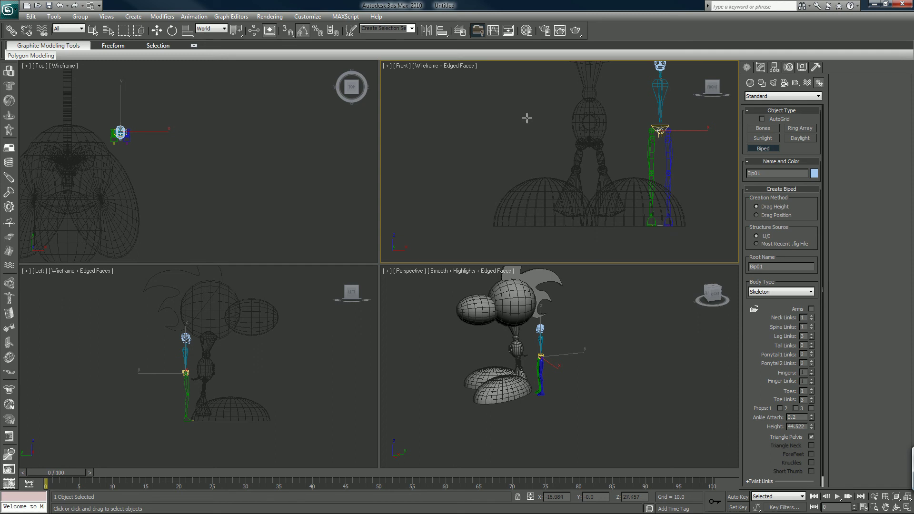
Show the new biped's motion parameters, collapse the Bend Links and Key Info sections, and activate the Move tool
key(w)
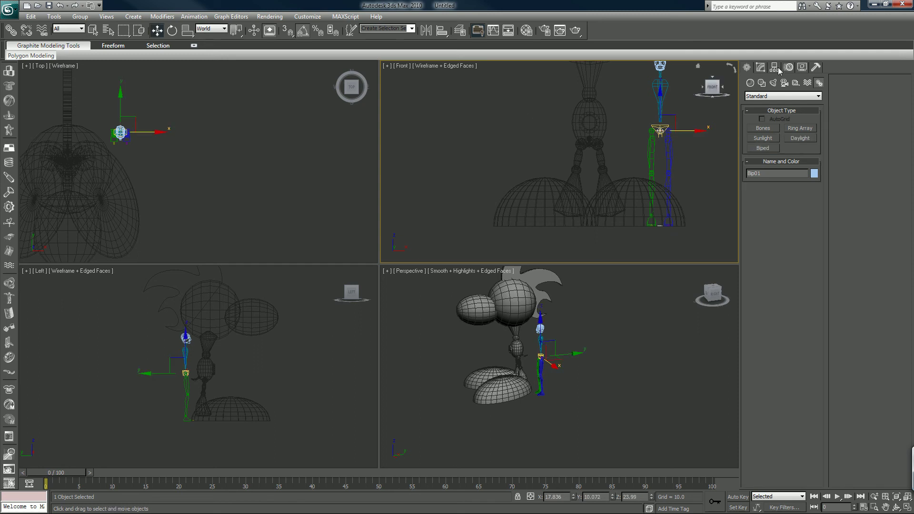
click(789, 67)
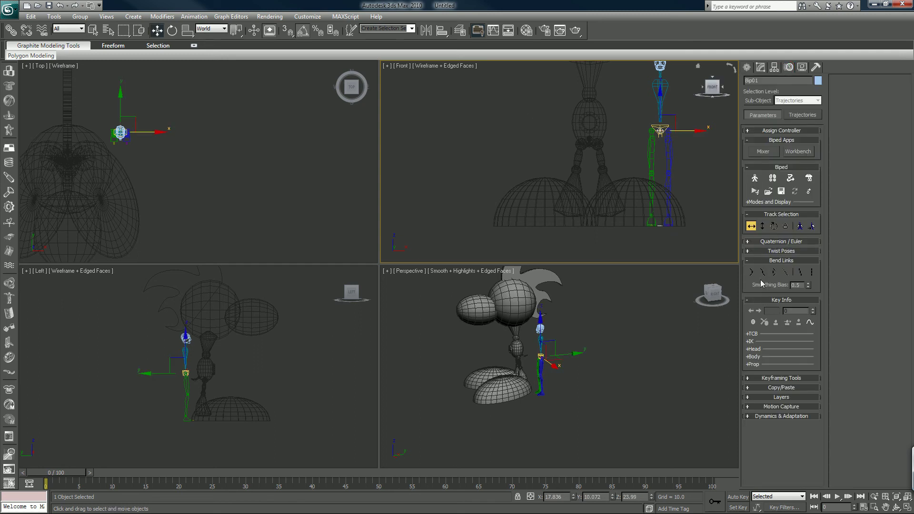
click(752, 272)
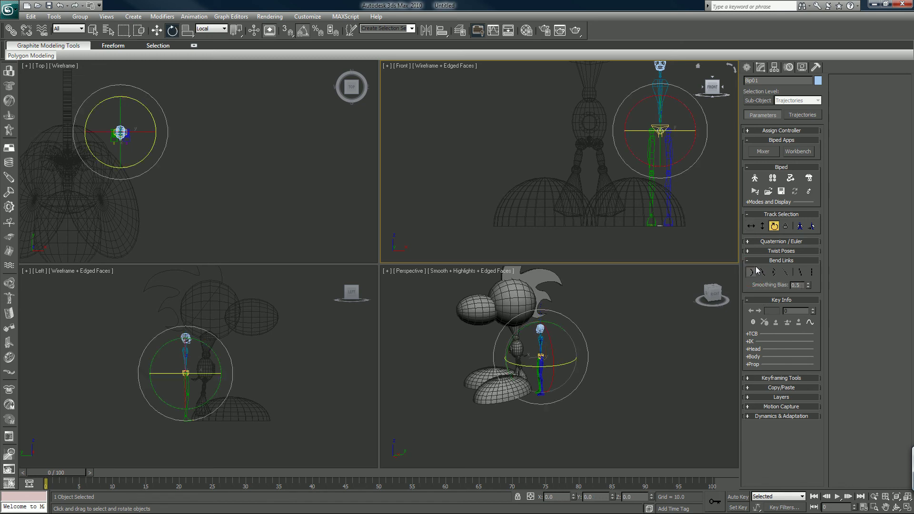
click(759, 261)
click(761, 270)
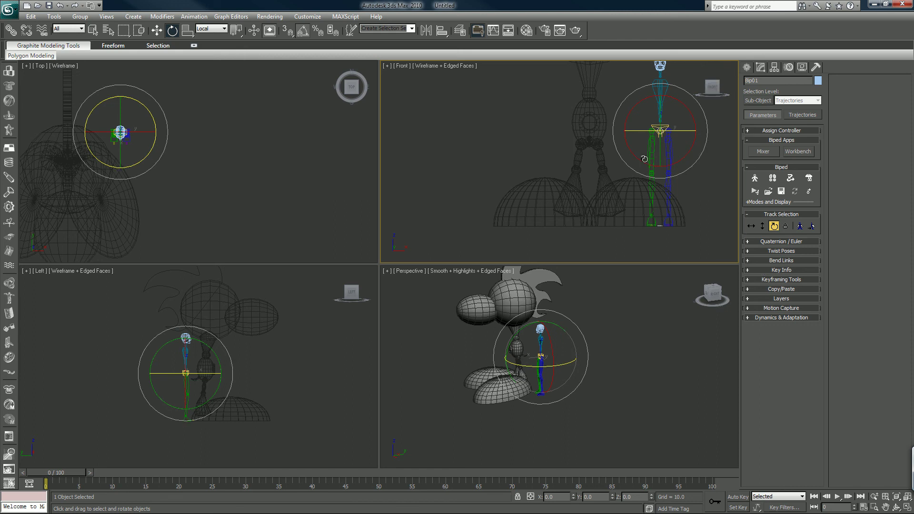
key(w)
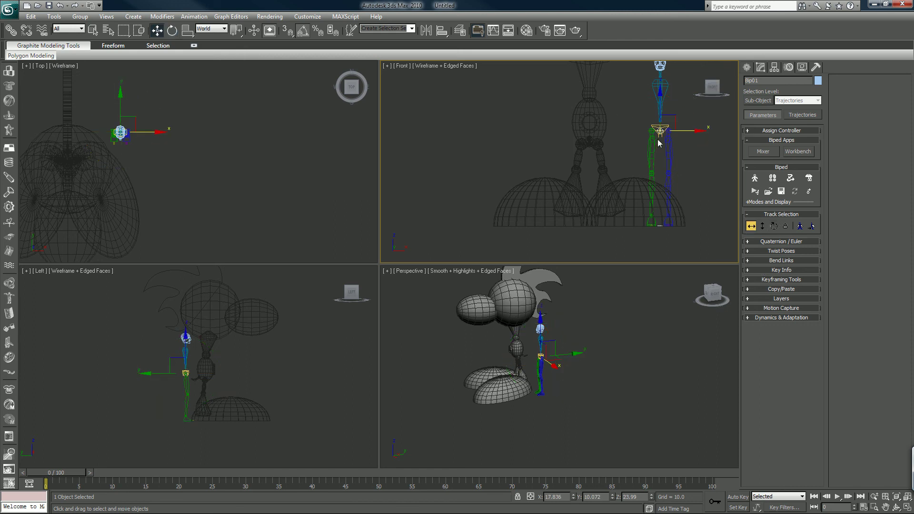
Set the new biped's X and Y positions to 0 without entering Figure mode
right_click(574, 497)
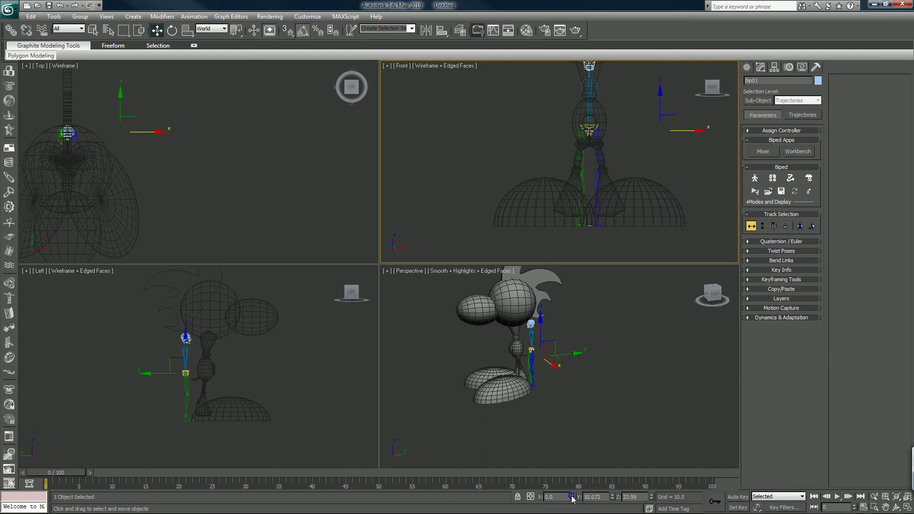
right_click(613, 498)
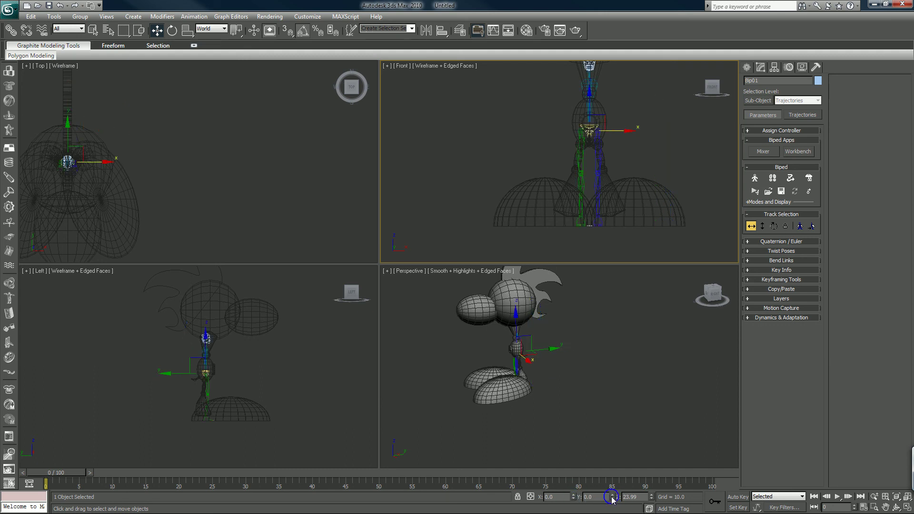
scroll(557, 143, up, 4)
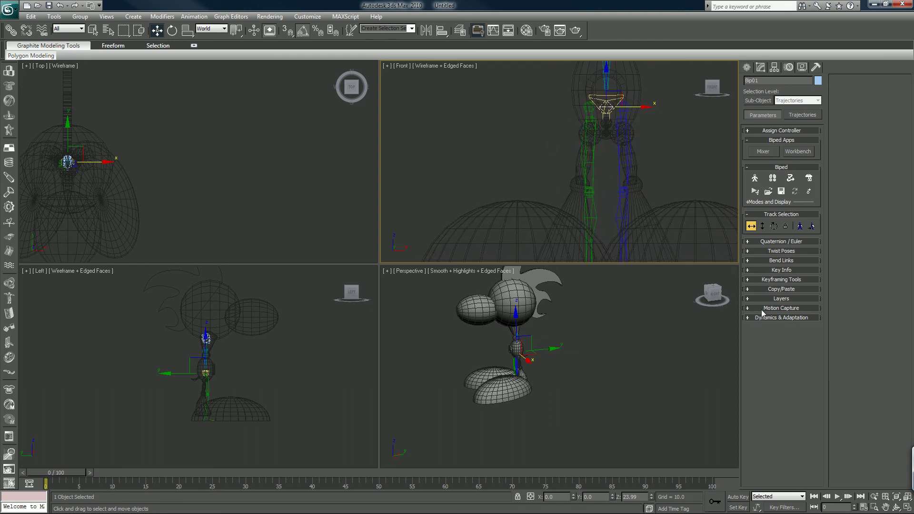
Turn on Figure mode for the biped and centre it in the character at X 0 and Y 0
click(755, 180)
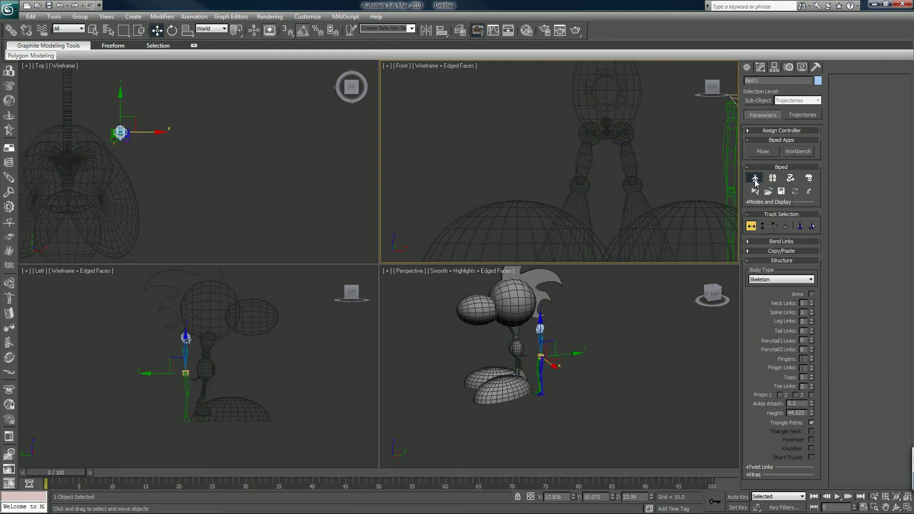
right_click(574, 497)
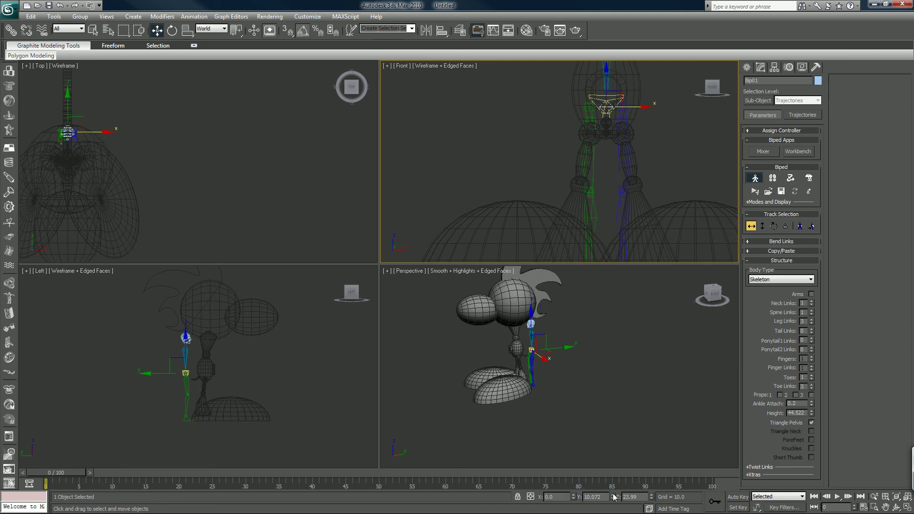
right_click(613, 497)
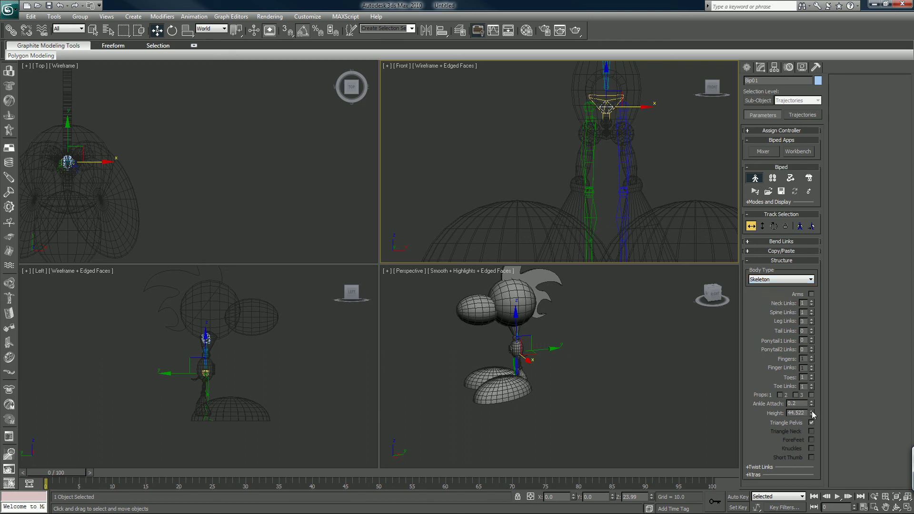
Reduce the biped's toe links to 1 and its height to about 40.12 so the hips approach the leg joints
drag(812, 412, 812, 429)
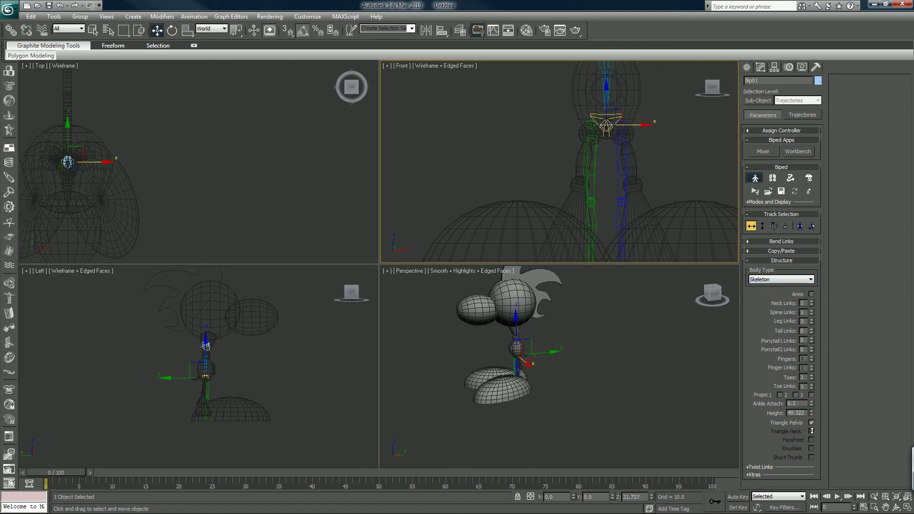
click(812, 423)
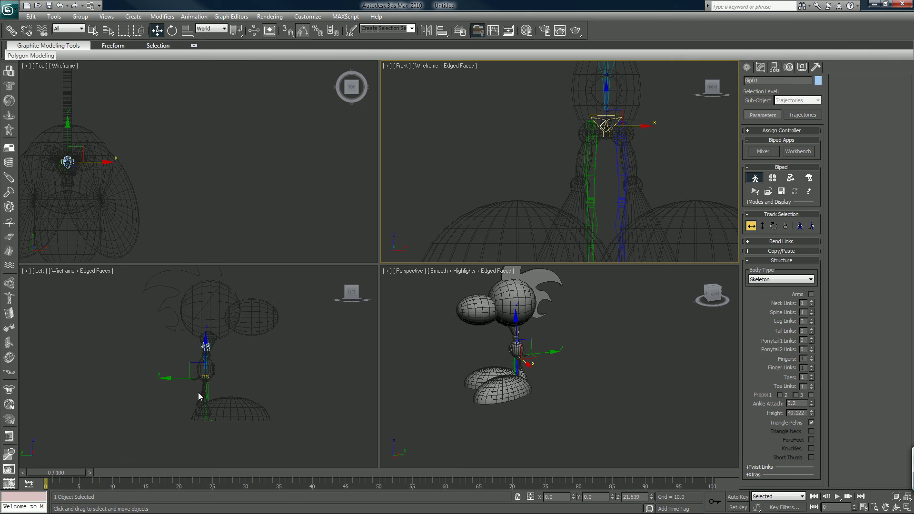
Shift the biped along Y to about 0.27 in the left view so its pelvis centres on the character's hip joint
scroll(200, 388, up, 8)
middle_drag(278, 332, 248, 367)
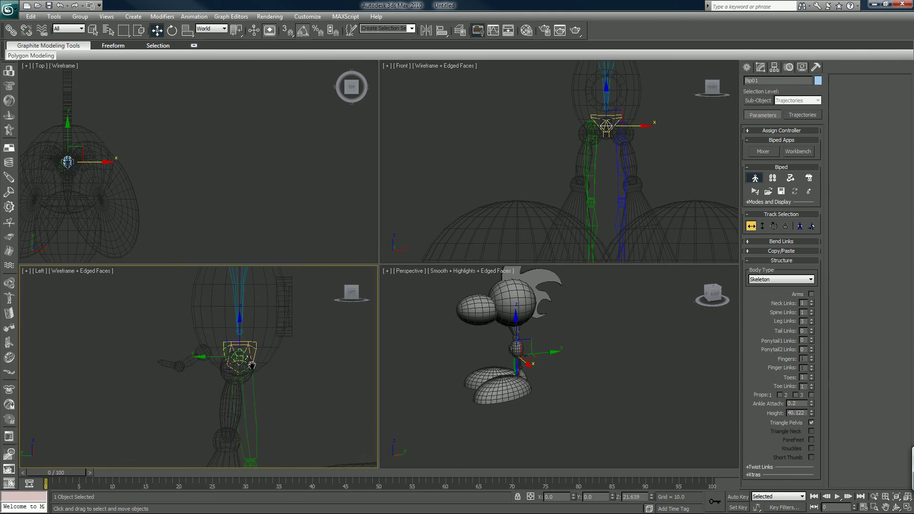
scroll(248, 368, up, 2)
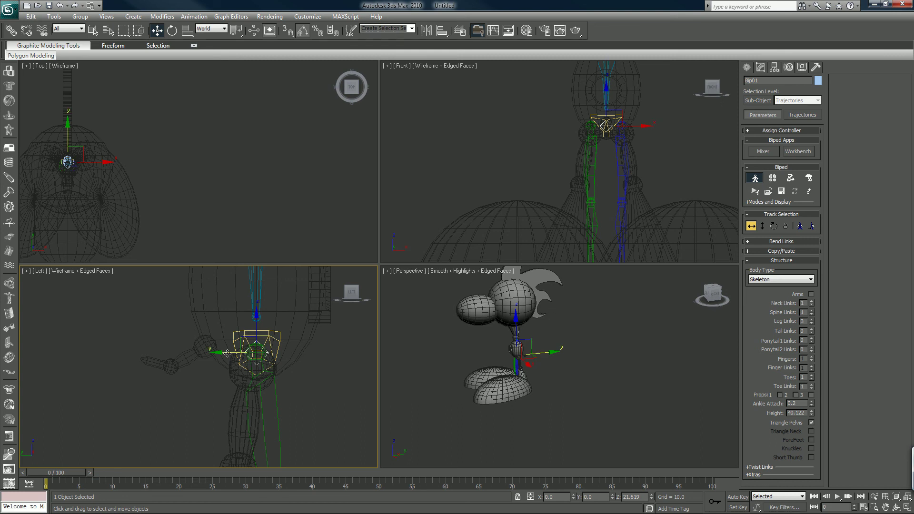
drag(224, 353, 223, 354)
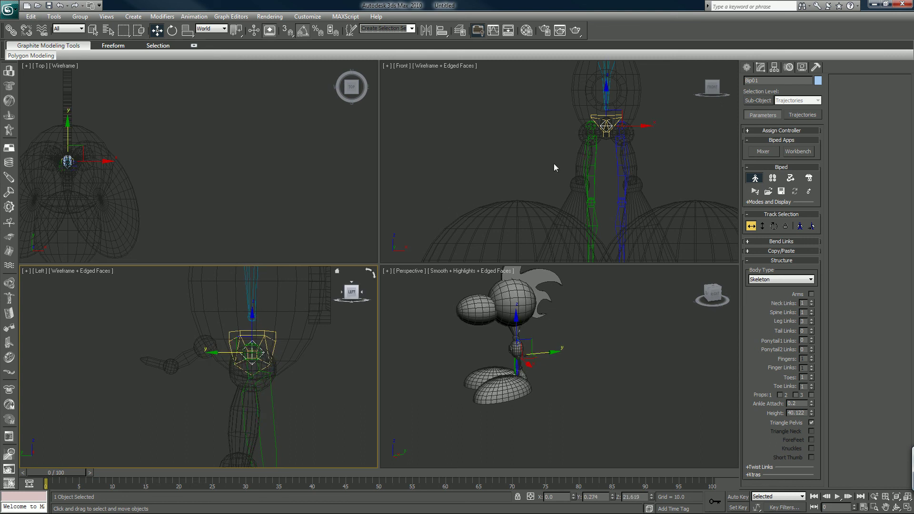
scroll(556, 164, up, 3)
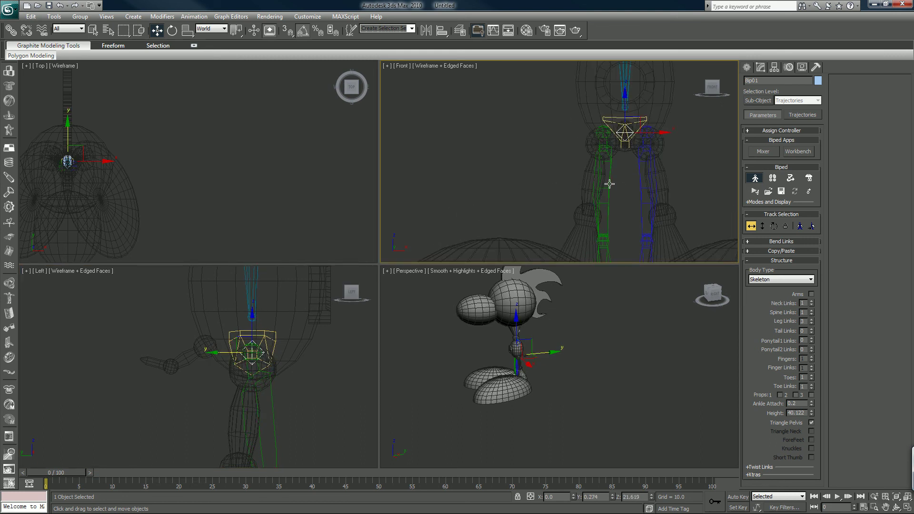